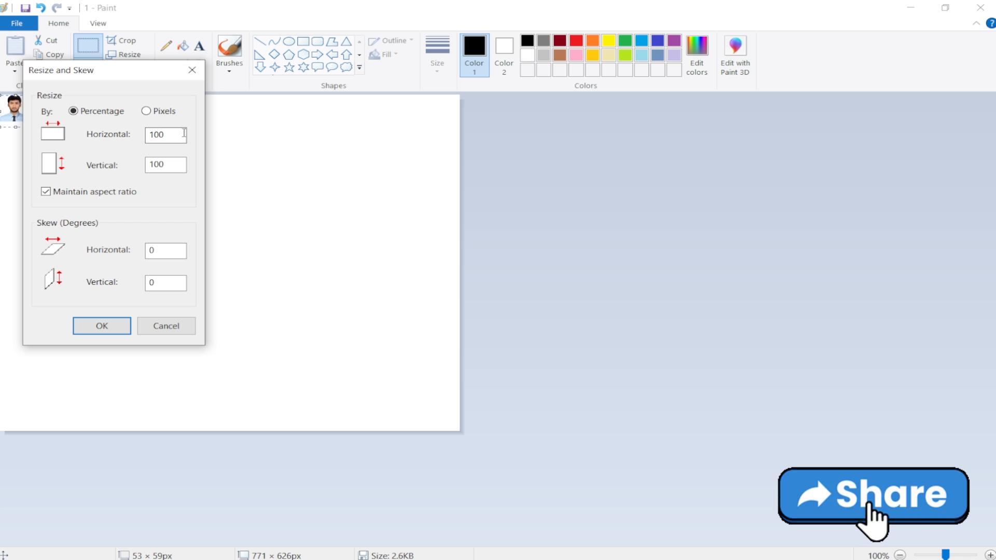
# Step: Resize the selected portrait to 150 × 150 pixels without maintaining the aspect ratio
pyautogui.click(146, 111)
pyautogui.click(174, 136)
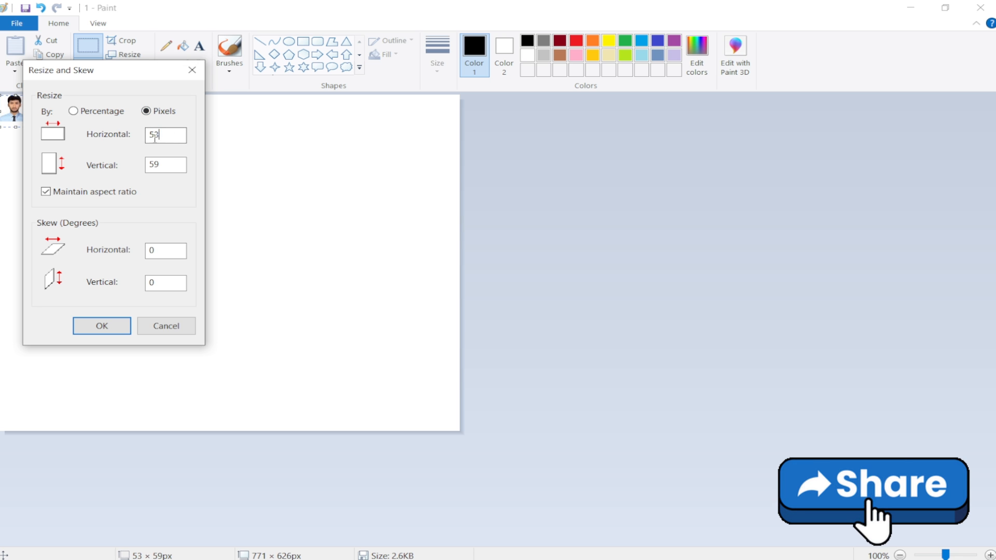
pyautogui.write('150')
pyautogui.press('Tab')
pyautogui.write('150')
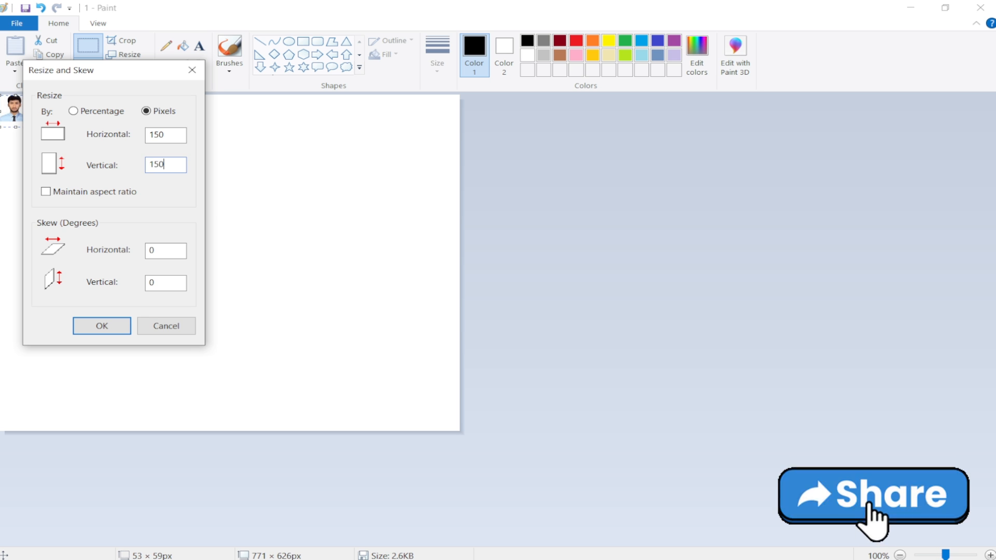
pyautogui.click(105, 332)
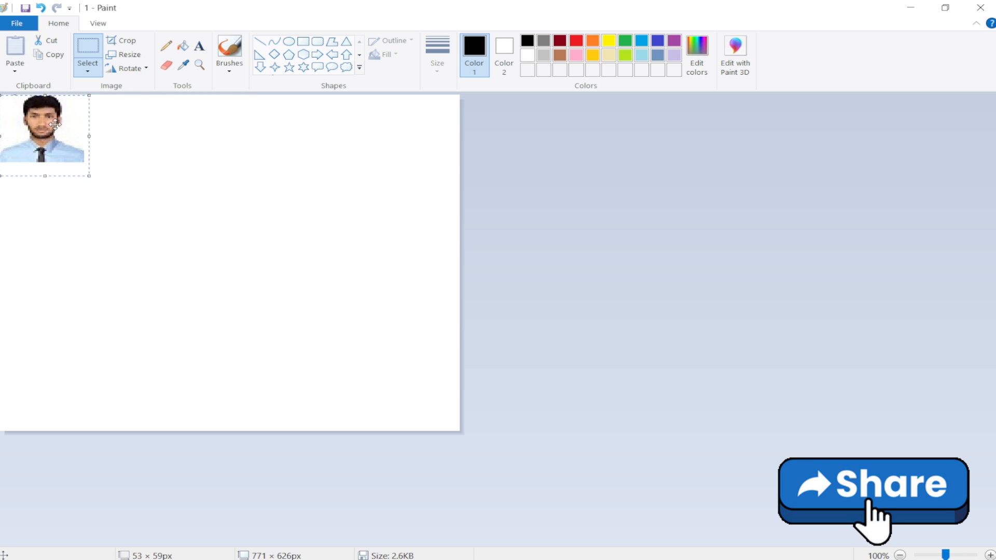
# Step: Scale the selected portrait to 200 percent both horizontally and vertically, keeping the aspect ratio
pyautogui.click(133, 55)
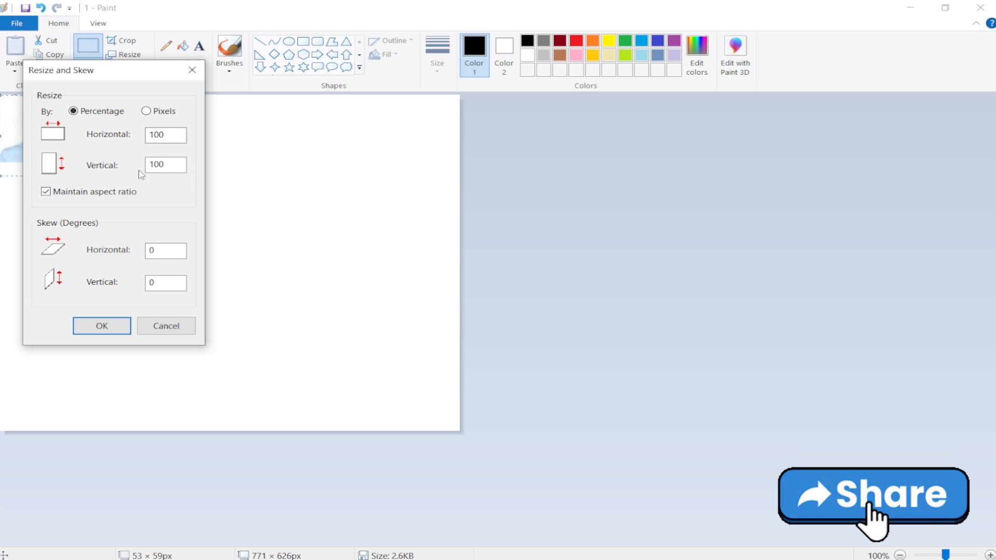
pyautogui.click(147, 111)
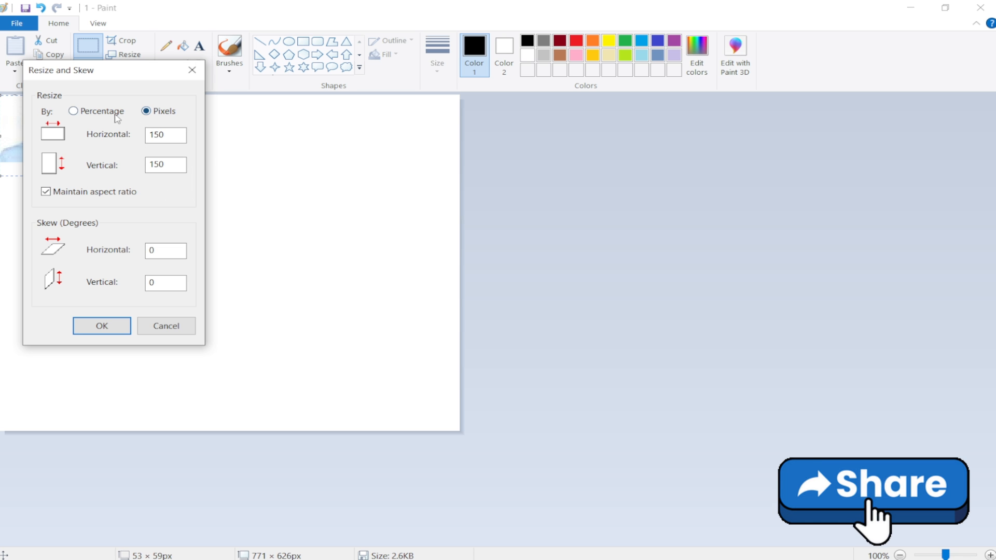
pyautogui.click(106, 113)
pyautogui.write('200')
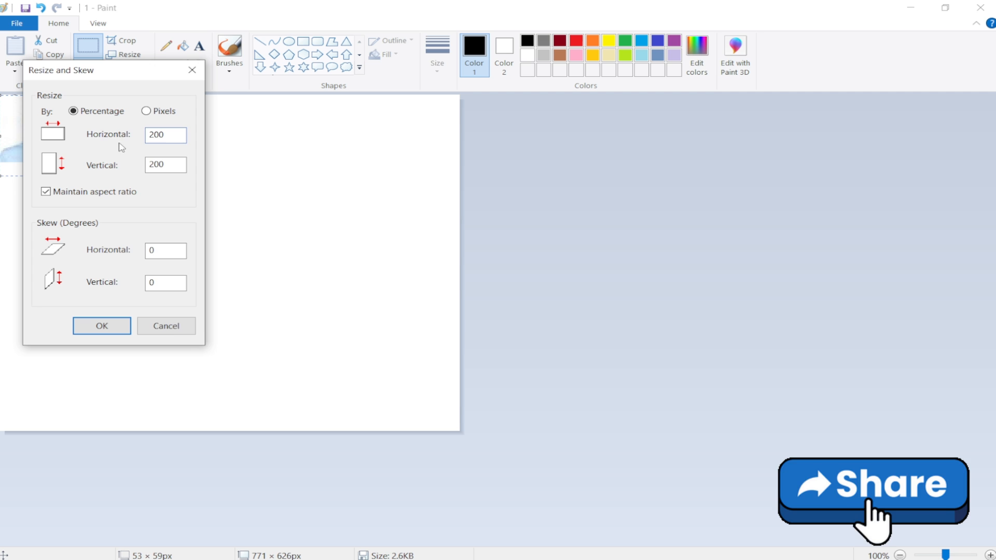
pyautogui.click(93, 324)
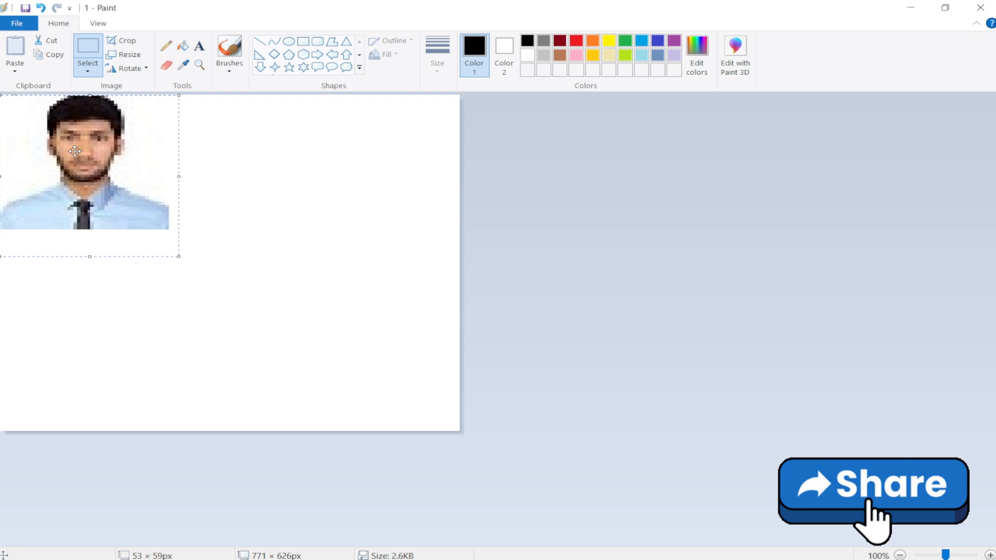
# Step: Outline the enlarged portrait with a free-form selection
pyautogui.click(87, 72)
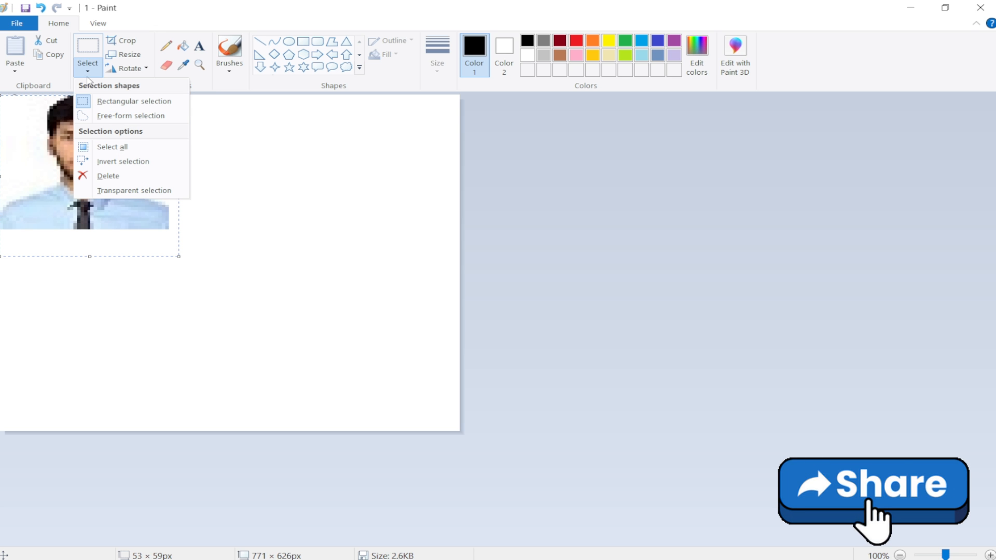
pyautogui.click(121, 107)
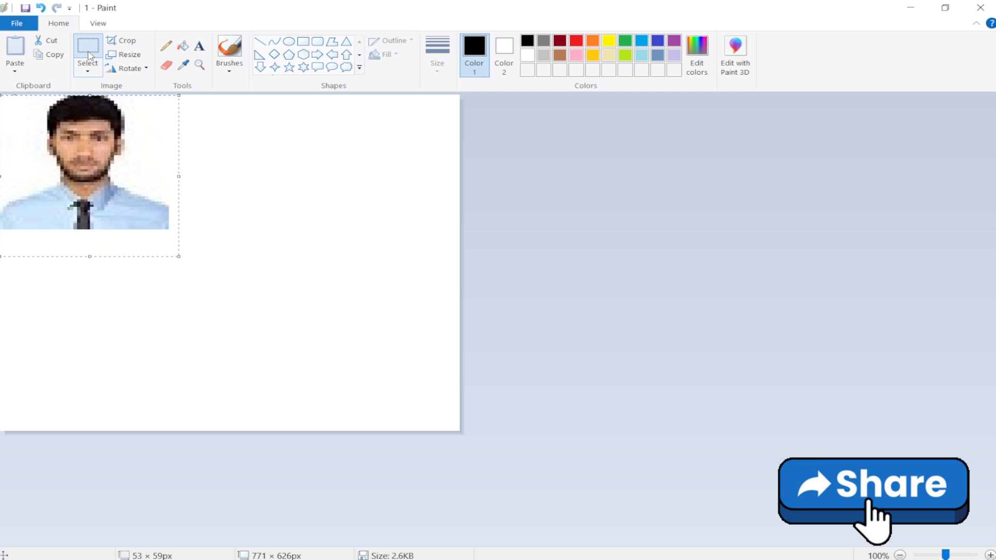
pyautogui.click(88, 70)
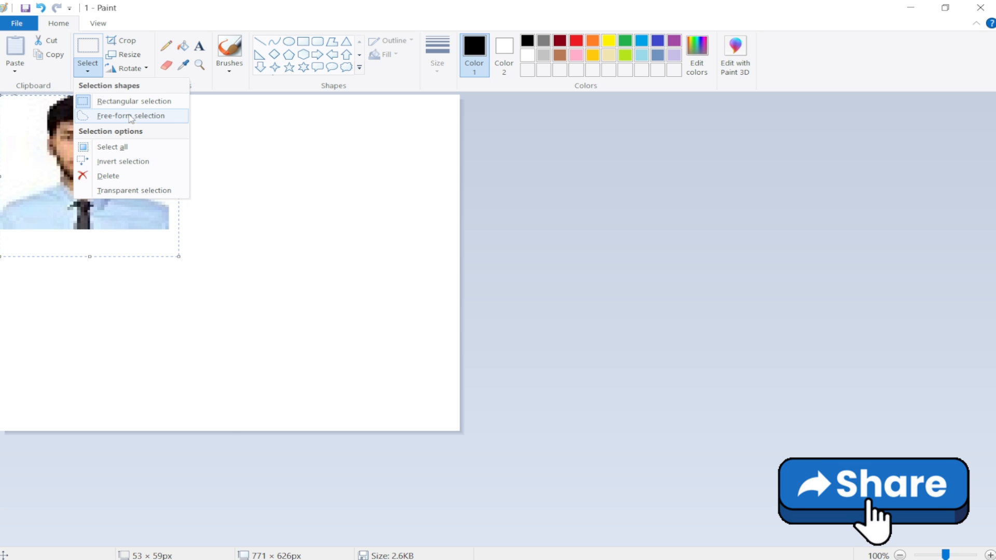
pyautogui.click(130, 115)
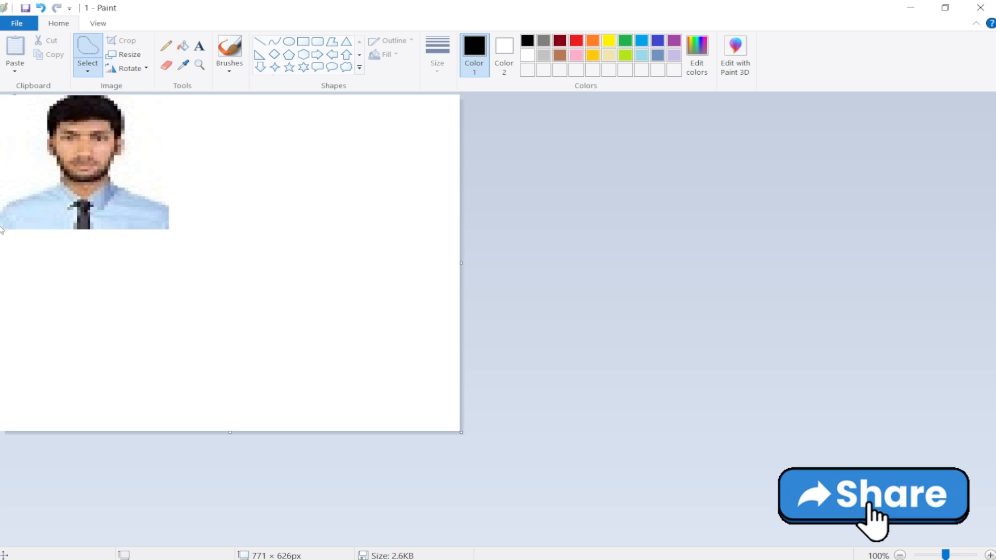
pyautogui.moveTo(4, 227)
pyautogui.mouseDown()
pyautogui.moveTo(1, 206)
pyautogui.moveTo(61, 174)
pyautogui.moveTo(44, 137)
pyautogui.moveTo(53, 107)
pyautogui.moveTo(123, 98)
pyautogui.moveTo(133, 125)
pyautogui.moveTo(118, 178)
pyautogui.moveTo(168, 203)
pyautogui.moveTo(174, 227)
pyautogui.moveTo(3, 224)
pyautogui.mouseUp()
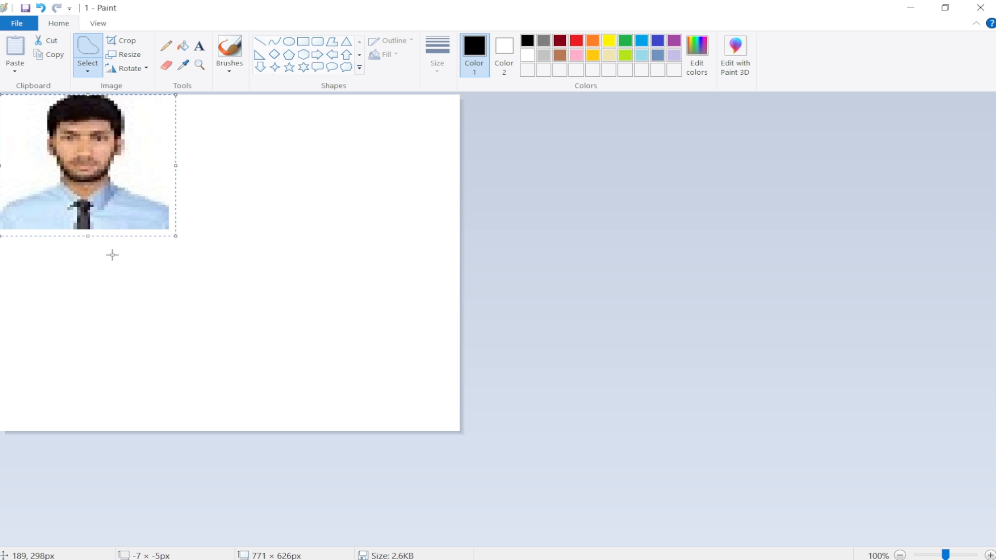
# Step: Copy the selected portrait and place the pasted duplicate to the right of the original
pyautogui.click(55, 55)
pyautogui.click(16, 52)
pyautogui.moveTo(99, 190); pyautogui.dragTo(298, 193)
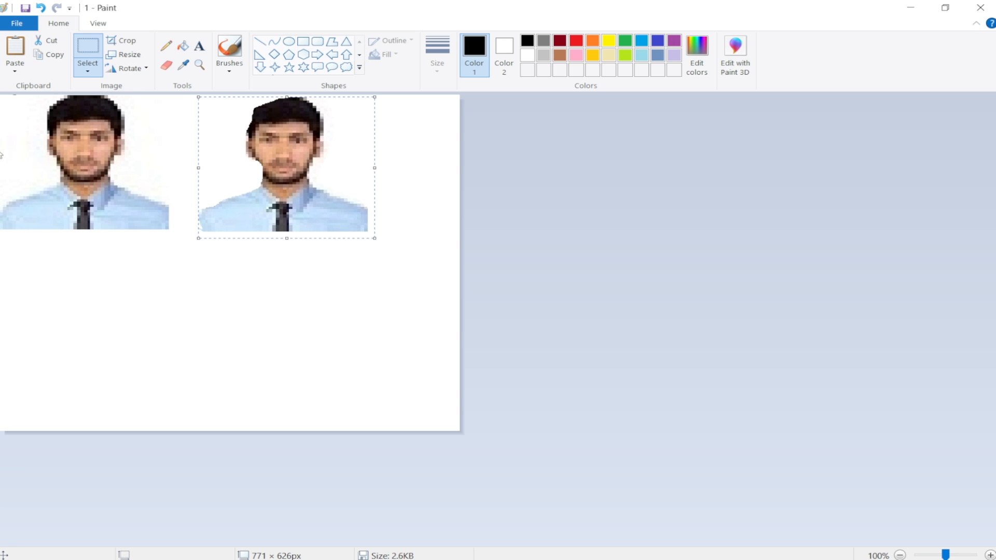
# Step: Copy the portrait again and place the pasted duplicate below the original
pyautogui.click(54, 55)
pyautogui.click(16, 52)
pyautogui.moveTo(120, 195); pyautogui.dragTo(104, 360)
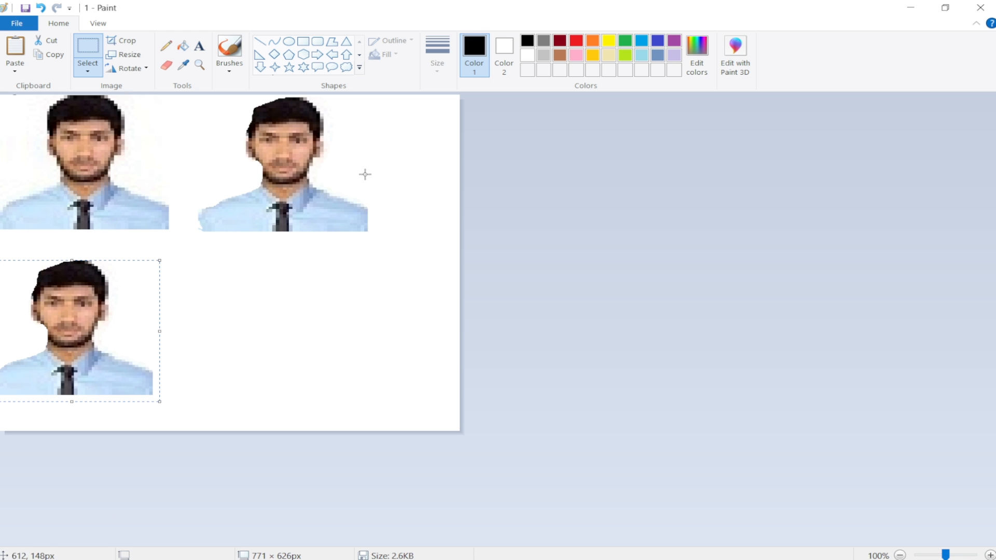
# Step: Cut the portrait below the original and paste it beneath the right-hand copy
pyautogui.click(53, 46)
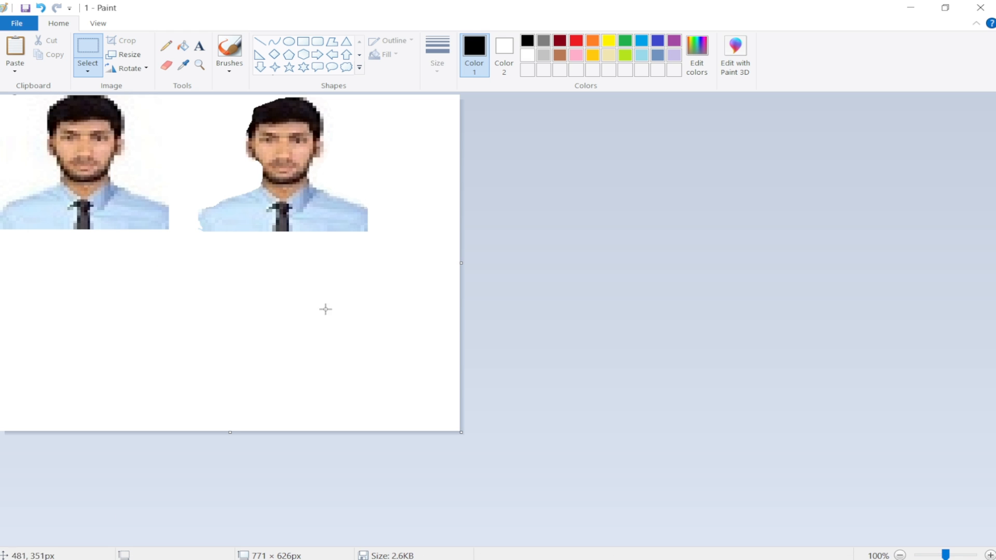
pyautogui.click(17, 52)
pyautogui.moveTo(131, 178); pyautogui.dragTo(328, 345)
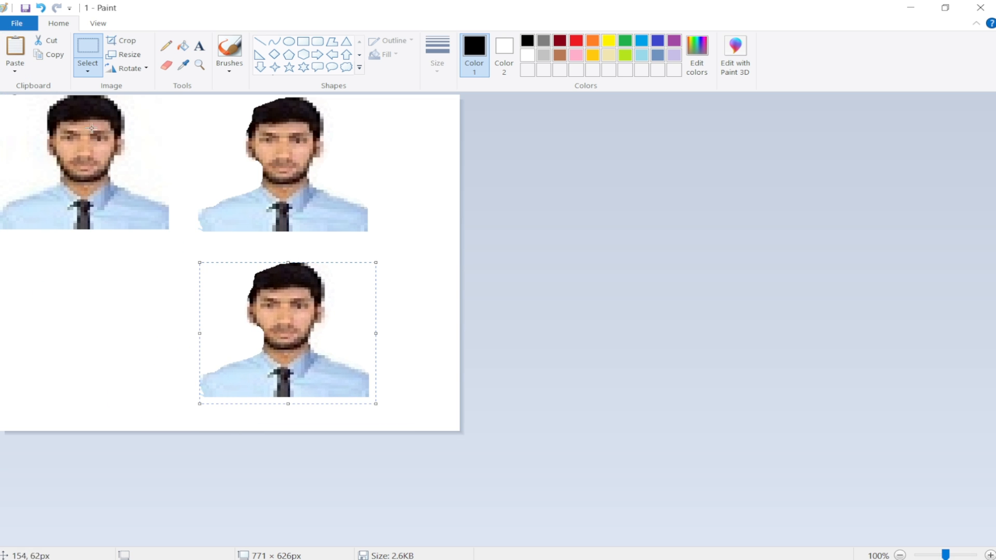
# Step: Select the entire canvas and invert the selection
pyautogui.click(99, 65)
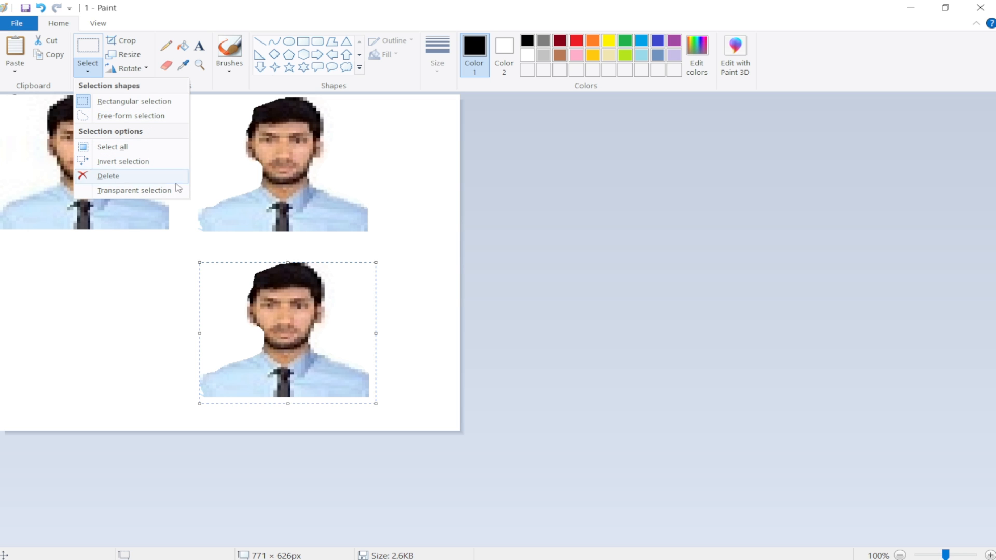
pyautogui.click(123, 148)
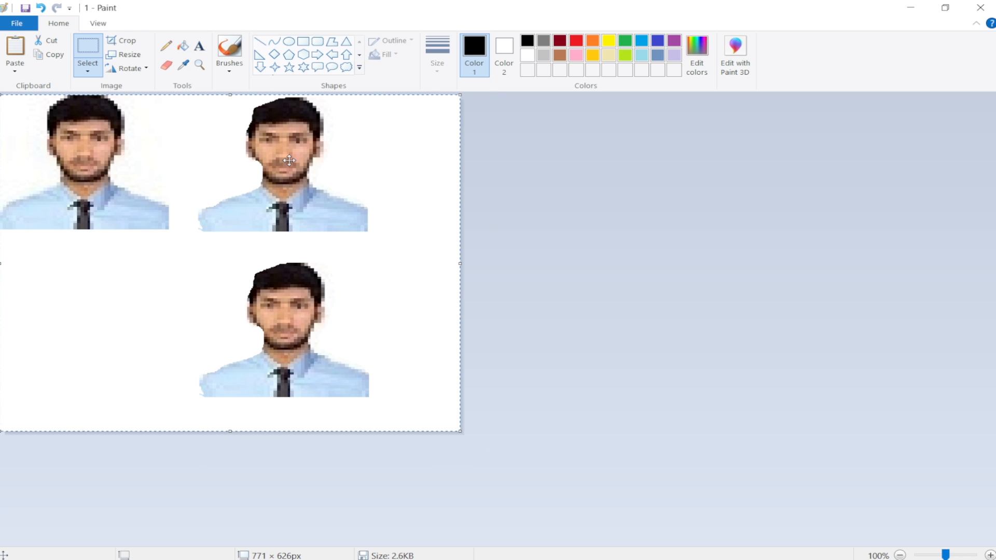
pyautogui.click(88, 71)
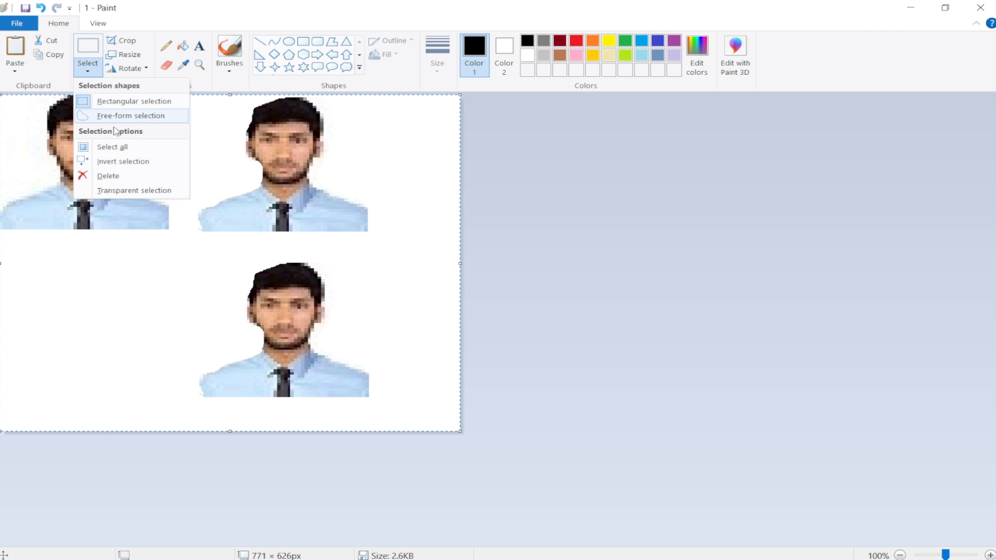
pyautogui.click(122, 163)
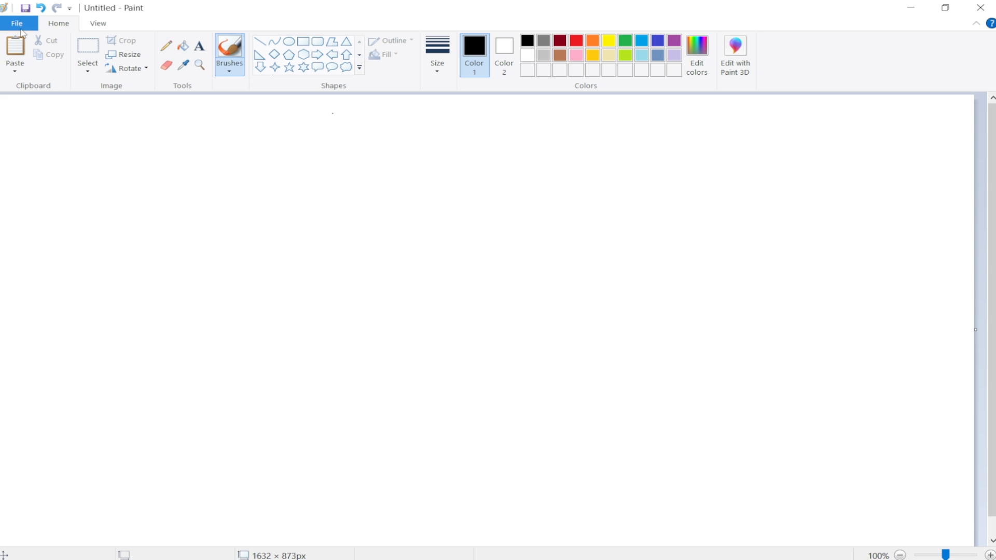
# Step: Open the picture 3277 from the Desktop, discarding the changes to the untitled drawing
pyautogui.click(20, 30)
pyautogui.click(34, 75)
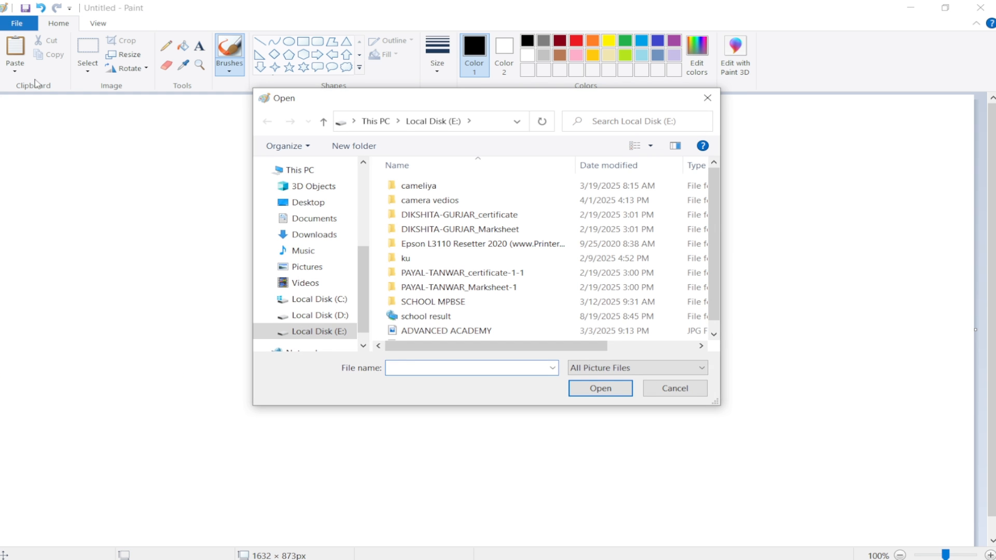
pyautogui.click(319, 207)
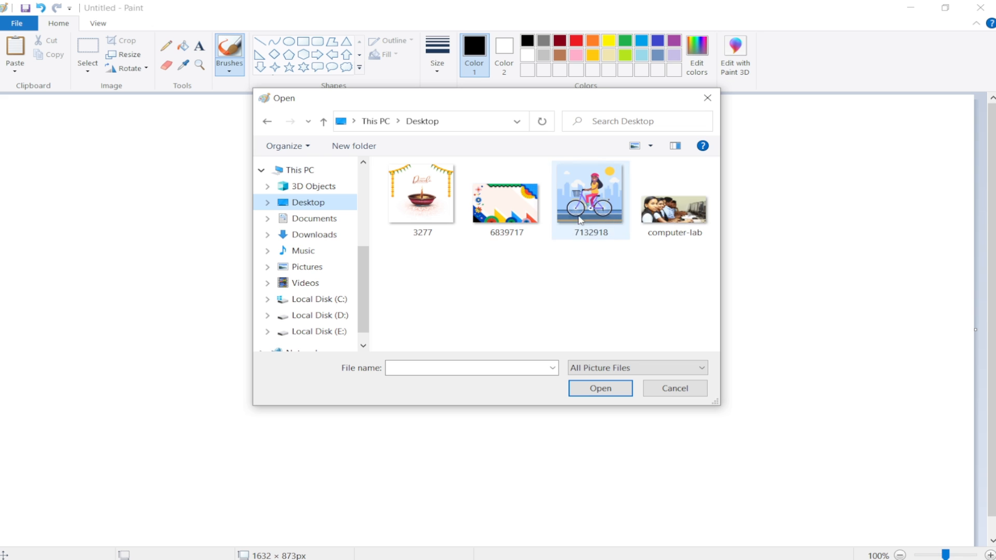
pyautogui.click(415, 214)
pyautogui.click(597, 389)
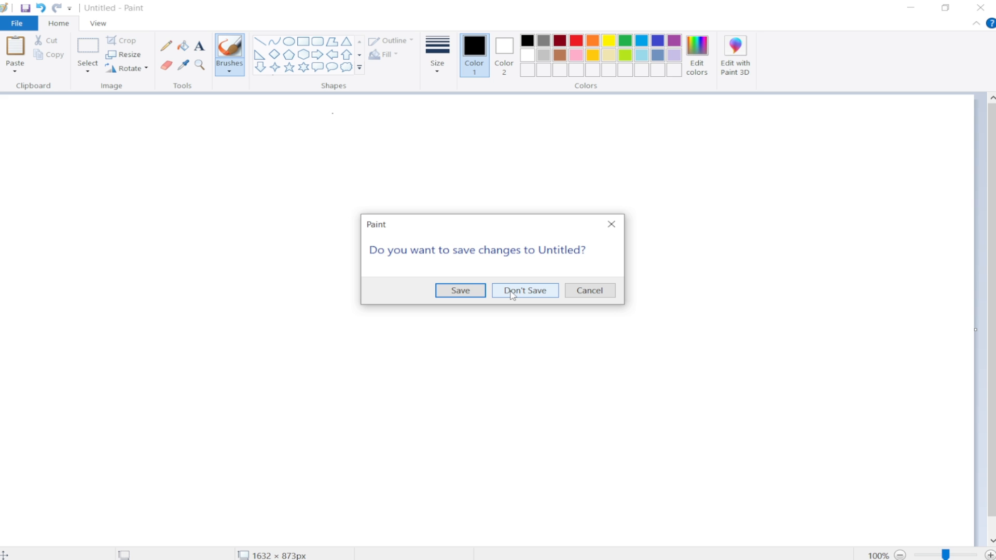
pyautogui.click(512, 294)
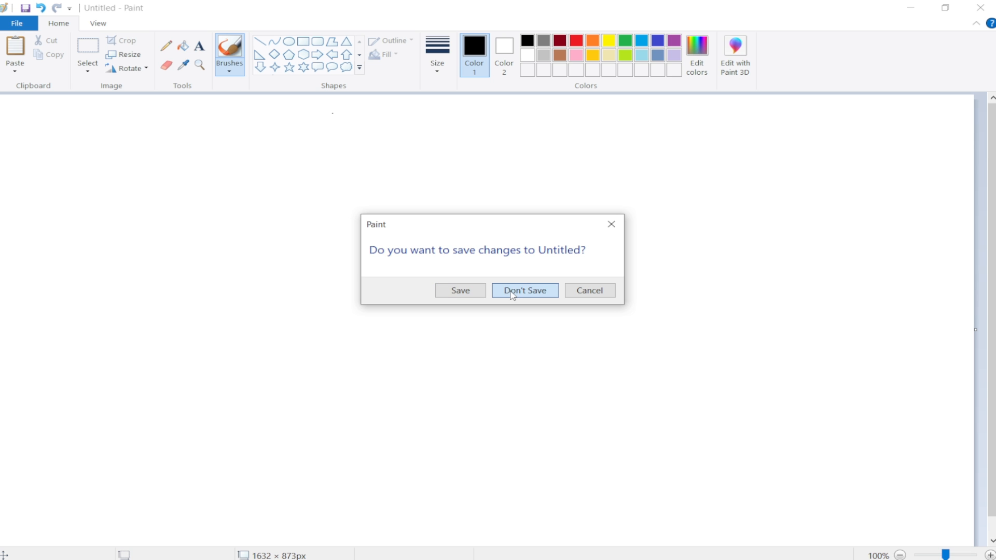
# Step: Resize the opened Diwali image to 1024 pixels horizontally, maintaining the aspect ratio
pyautogui.click(125, 54)
pyautogui.click(163, 113)
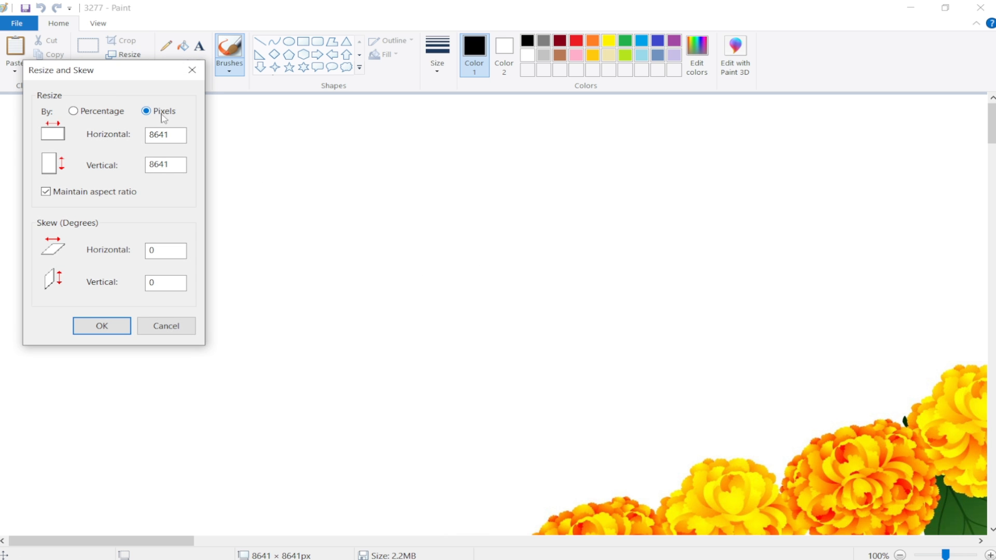
pyautogui.moveTo(171, 136); pyautogui.dragTo(116, 135)
pyautogui.write('1024')
pyautogui.click(103, 324)
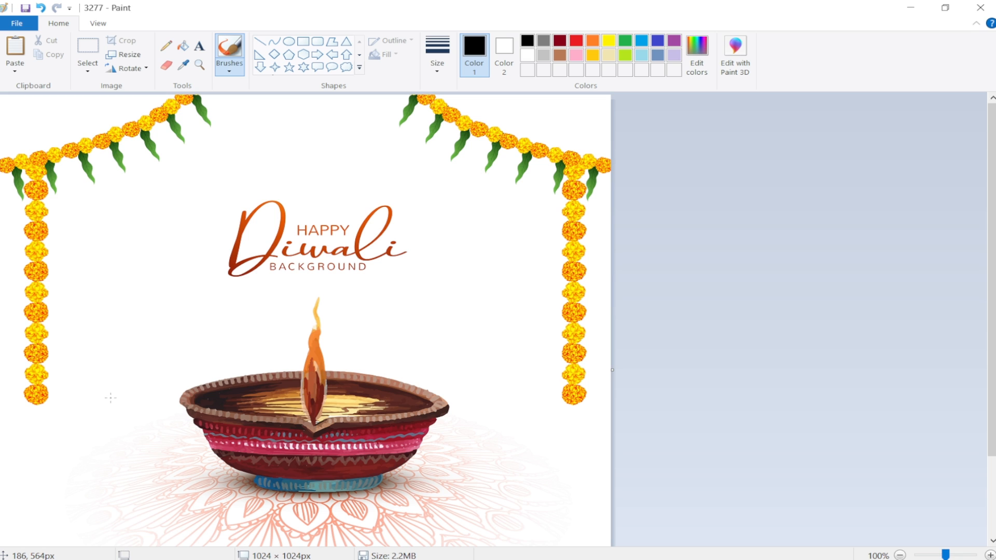
# Step: Draw a rectangular selection of about 578 × 400 px around the oil lamp and shift it slightly down and to the left
pyautogui.click(94, 73)
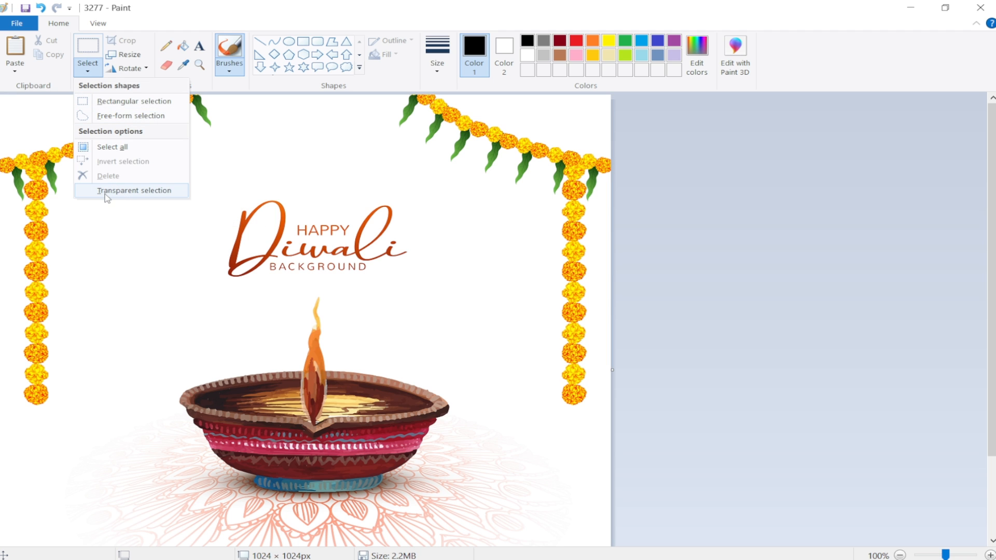
pyautogui.click(104, 102)
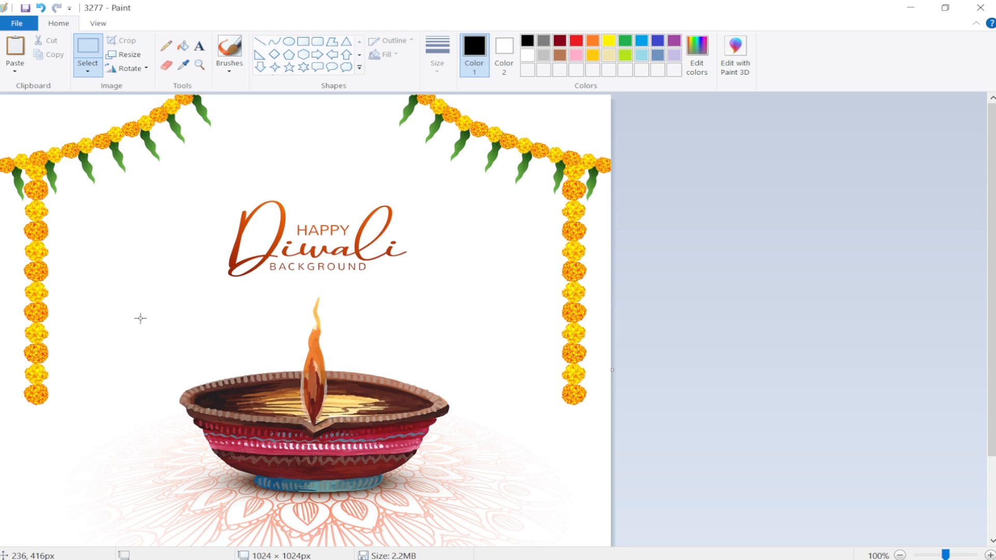
pyautogui.moveTo(140, 314); pyautogui.dragTo(486, 530)
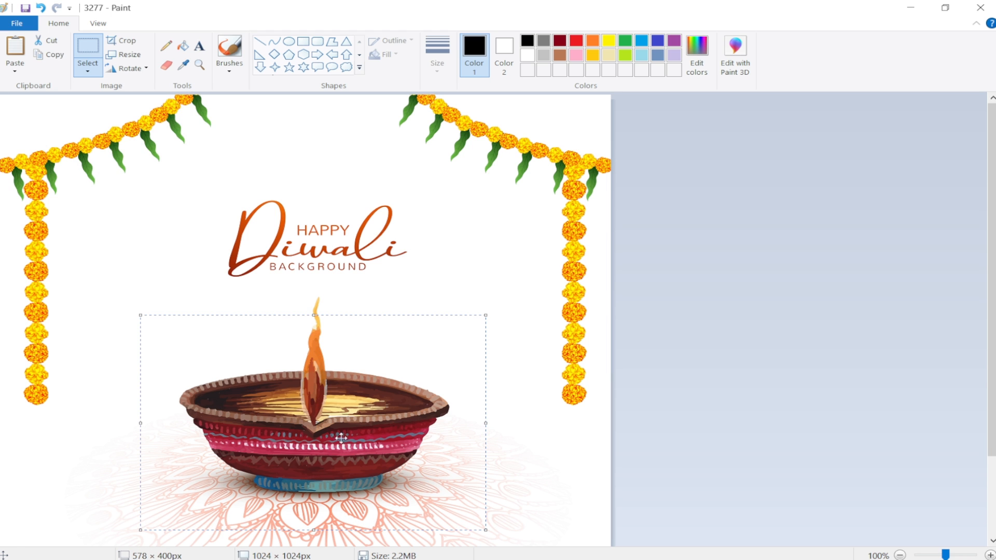
pyautogui.moveTo(340, 438); pyautogui.dragTo(440, 361)
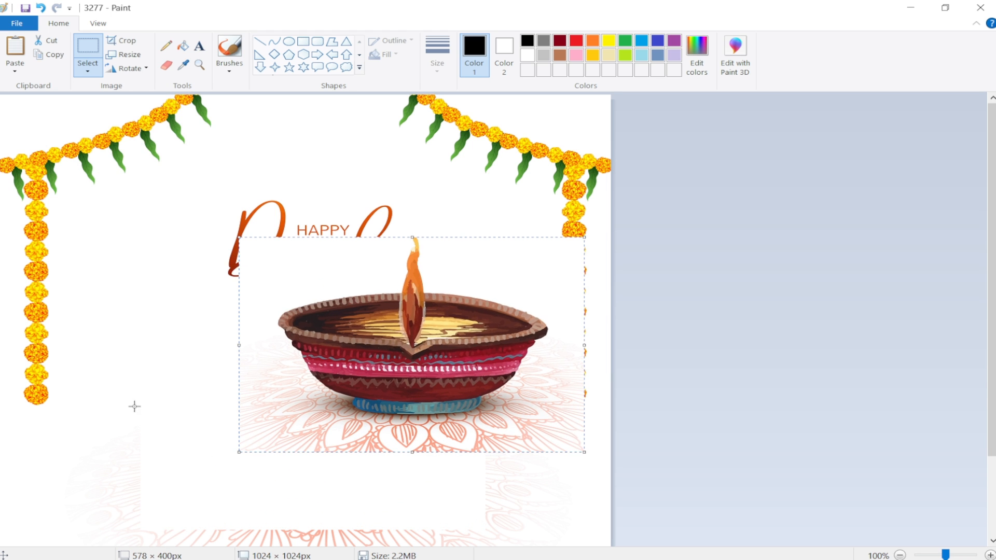
pyautogui.hotkey('ctrl', 'z')
pyautogui.hotkey('ctrl', 'z')
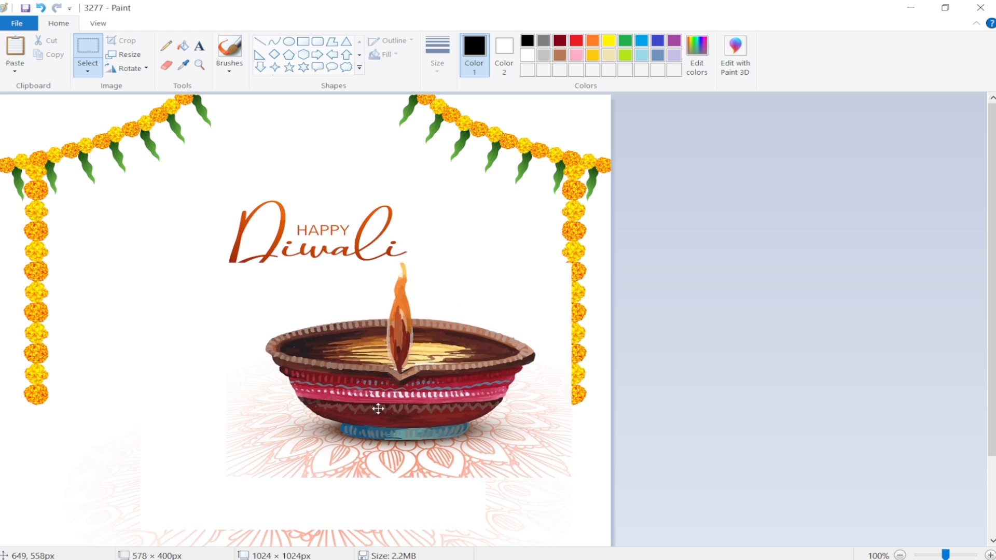
pyautogui.hotkey('ctrl', 'y')
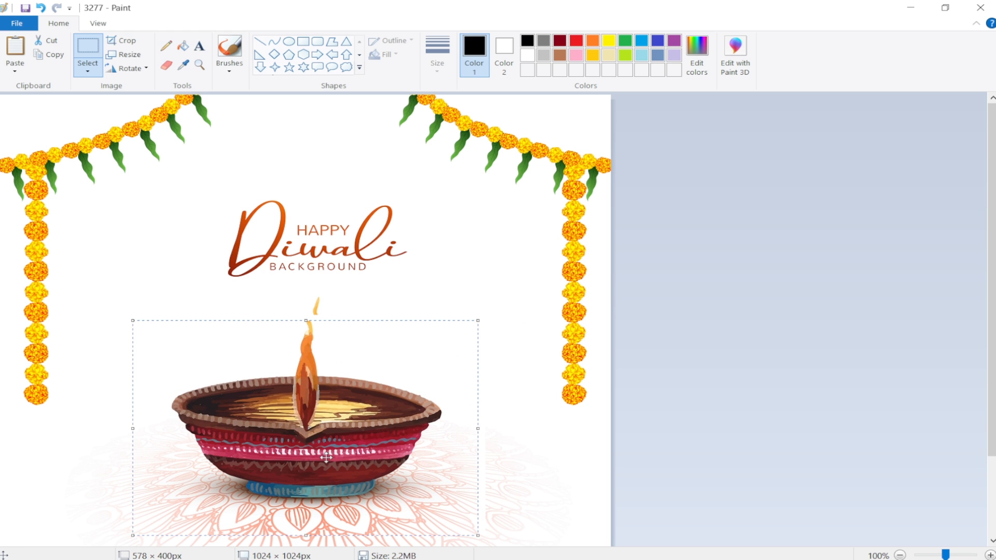
# Step: Turn on transparent selection and nudge the selected oil lamp slightly
pyautogui.click(88, 68)
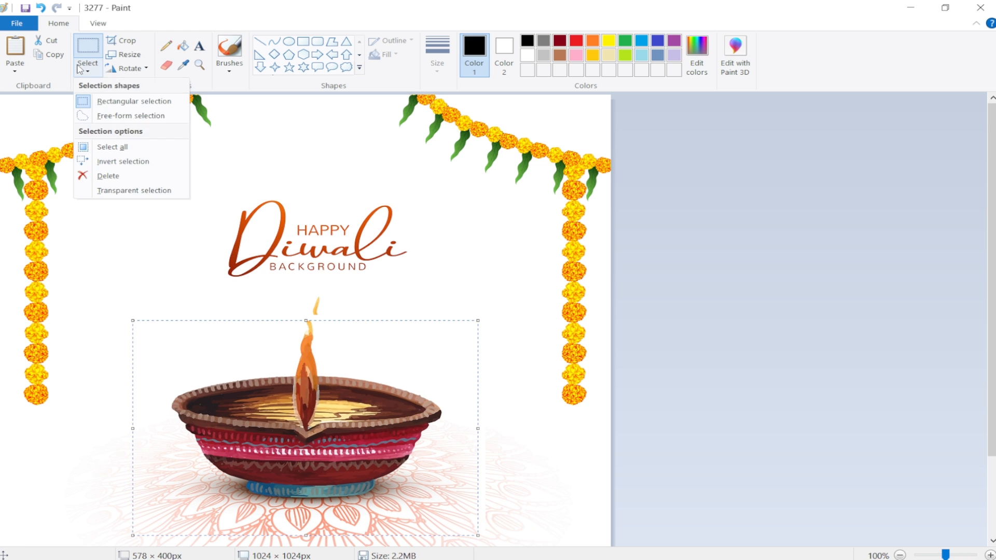
pyautogui.click(130, 191)
pyautogui.moveTo(251, 356)
pyautogui.mouseDown()
pyautogui.moveTo(268, 310)
pyautogui.moveTo(278, 327)
pyautogui.moveTo(250, 358)
pyautogui.mouseUp()
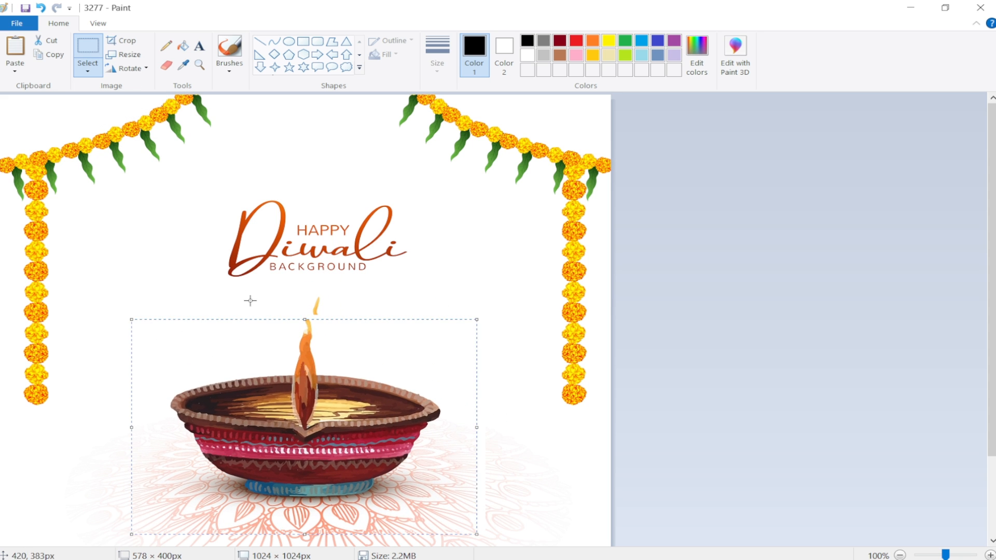
# Step: Select the Happy Diwali text with a rectangle of about 375 × 194 px and move it to the canvas's lower left beside the lamp
pyautogui.click(250, 301)
pyautogui.moveTo(203, 182); pyautogui.dragTo(428, 287)
pyautogui.moveTo(267, 239); pyautogui.dragTo(37, 478)
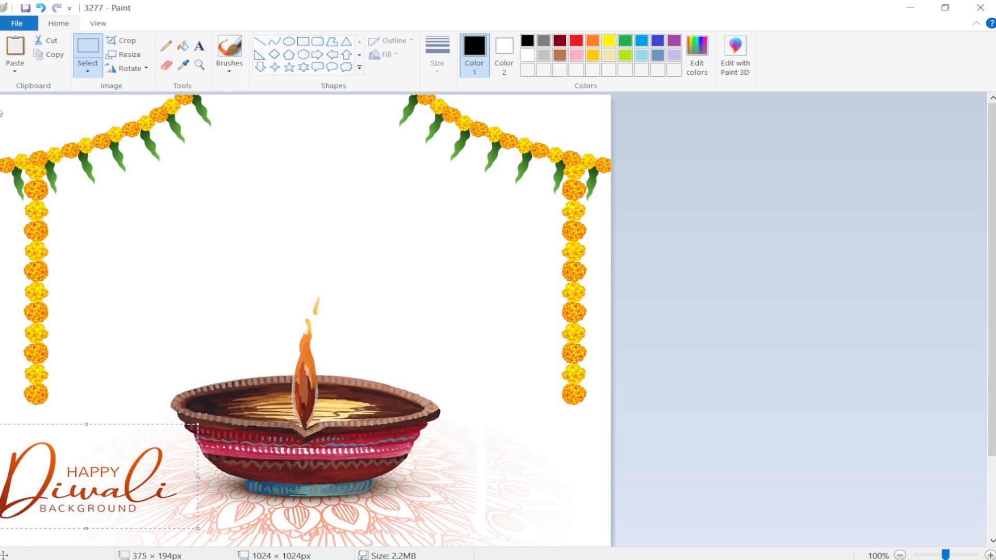
# Step: Paste a copy of the Happy Diwali text and move it to the canvas's upper right, beside the hanging garland
pyautogui.click(15, 48)
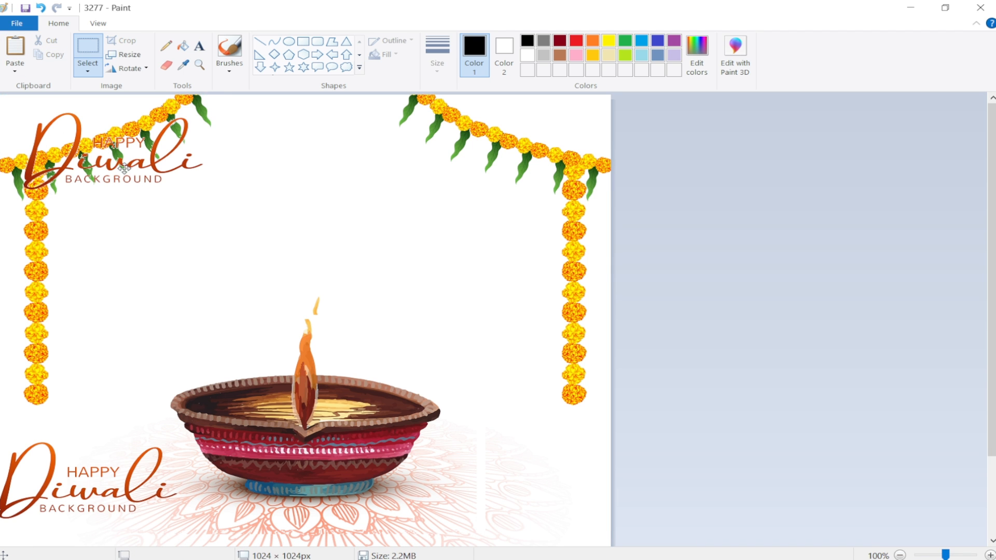
pyautogui.moveTo(124, 167); pyautogui.dragTo(475, 239)
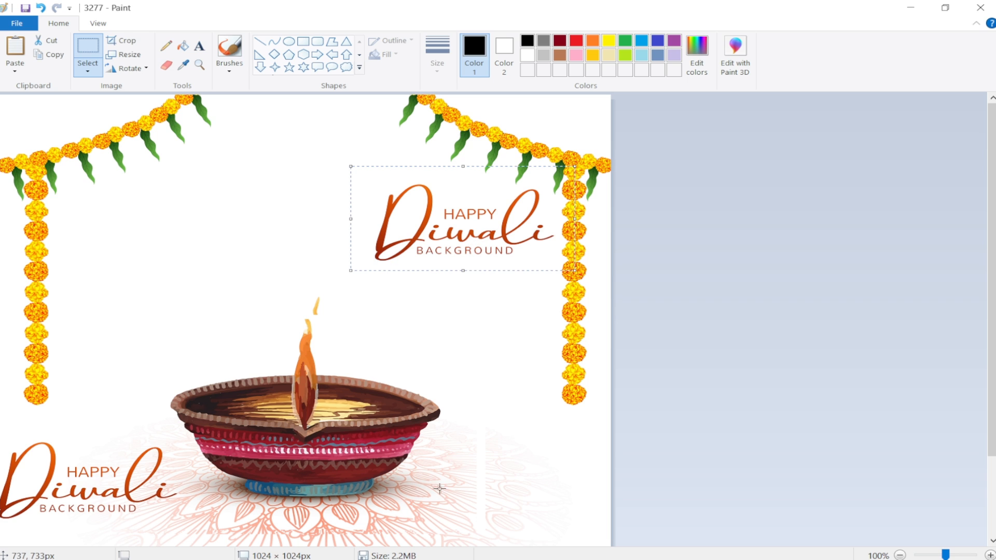
pyautogui.click(88, 69)
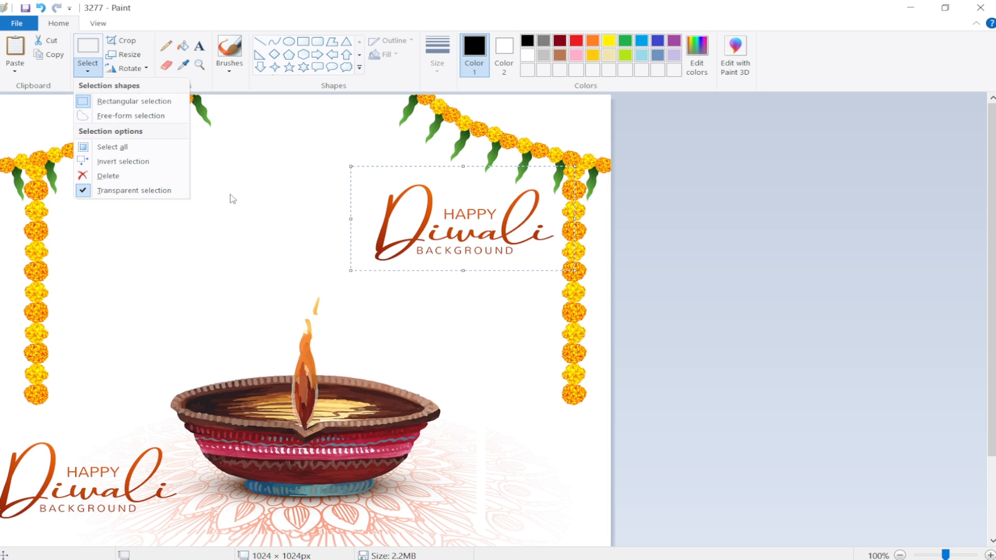
pyautogui.click(475, 236)
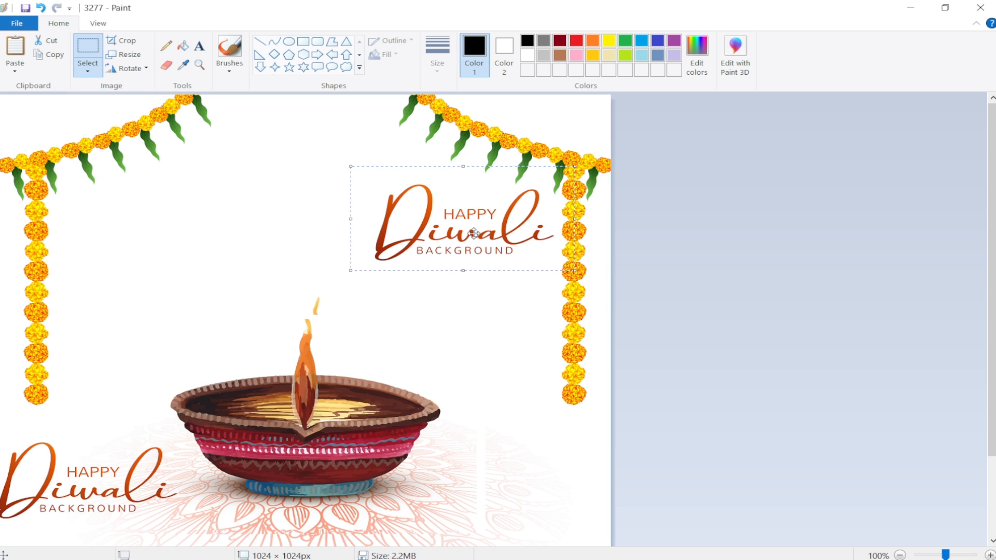
# Step: Open the picture 7132918 from the Desktop, discarding the changes made to 3277.jpg
pyautogui.click(9, 25)
pyautogui.click(65, 73)
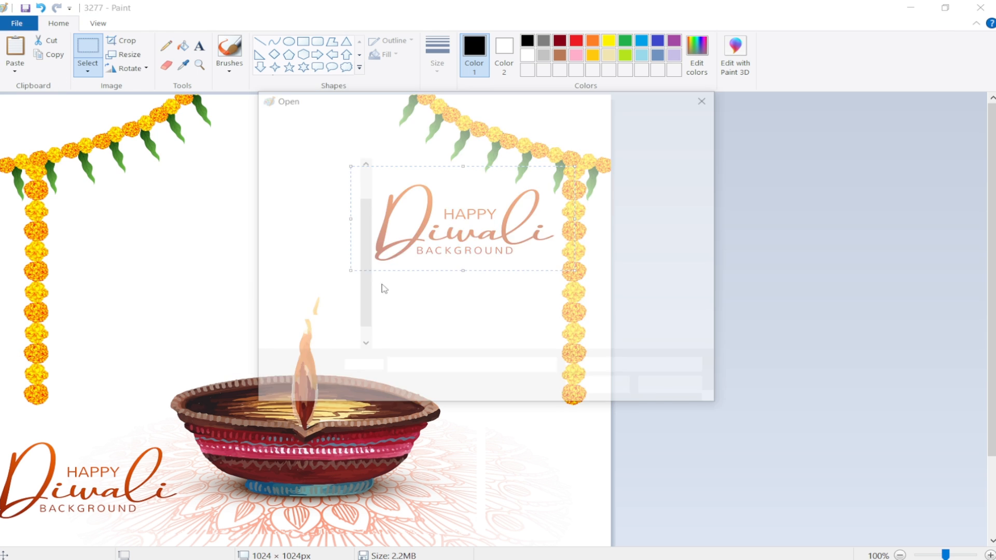
pyautogui.click(619, 204)
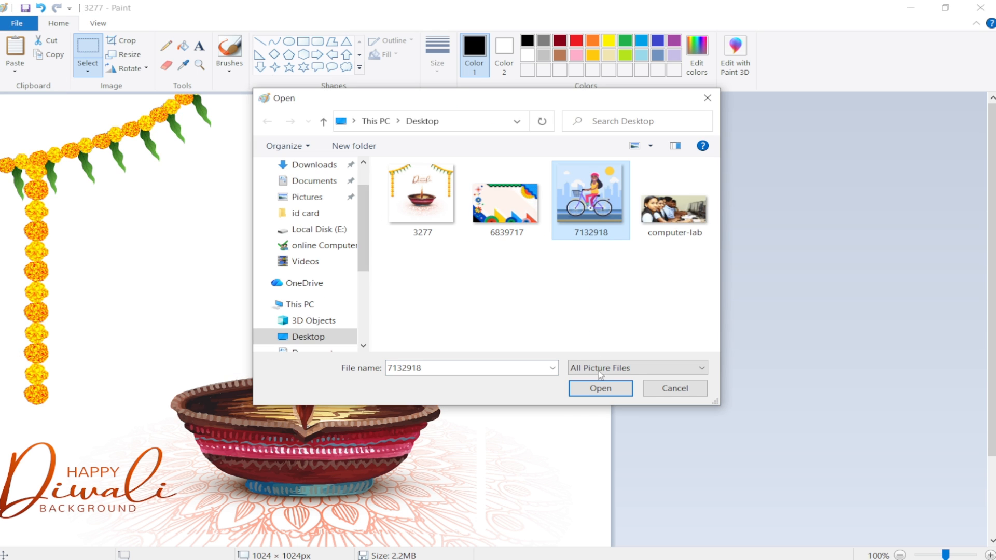
pyautogui.click(600, 388)
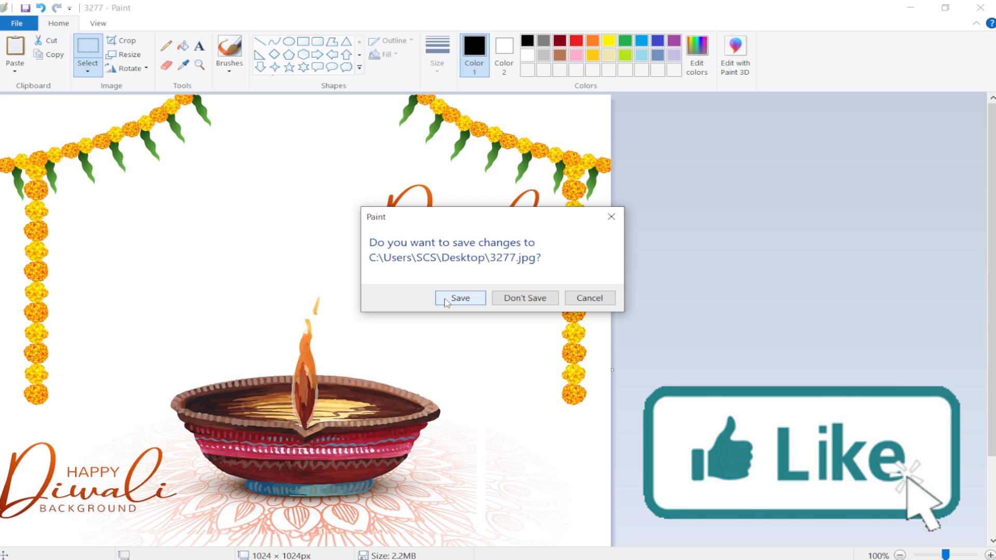
pyautogui.click(534, 297)
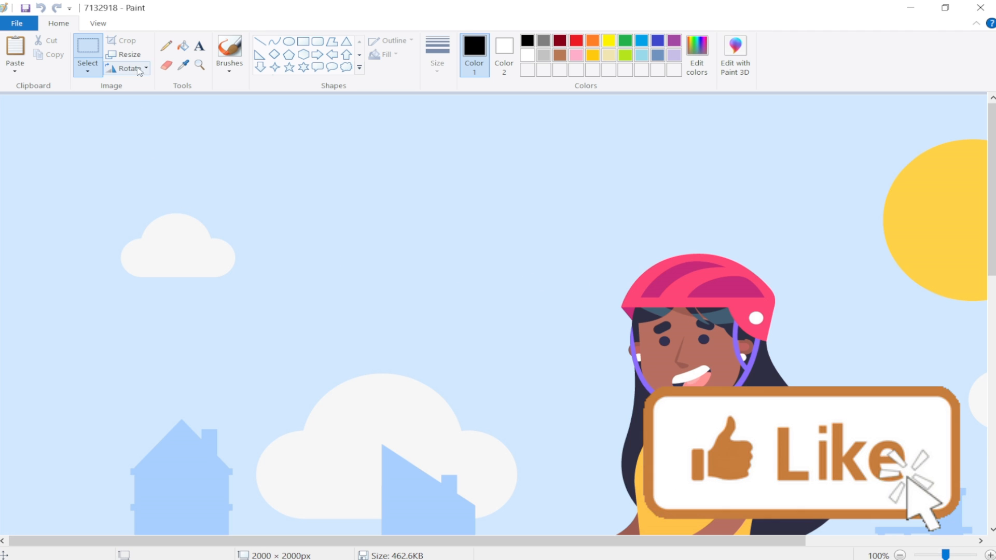
# Step: Resize the cyclist picture to 1020 pixels horizontally, maintaining the aspect ratio
pyautogui.click(124, 54)
pyautogui.click(146, 110)
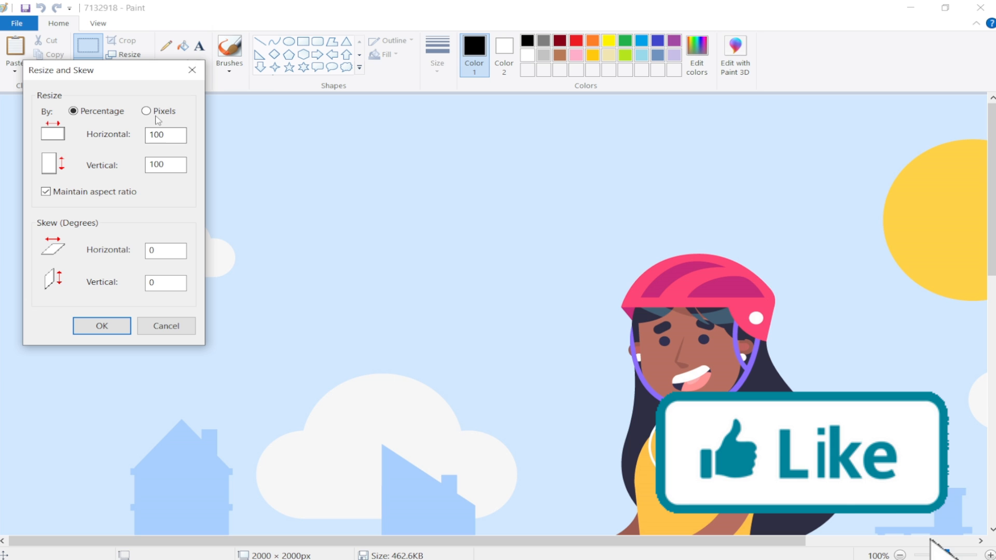
pyautogui.doubleClick(179, 137)
pyautogui.write('1020')
pyautogui.press('Return')
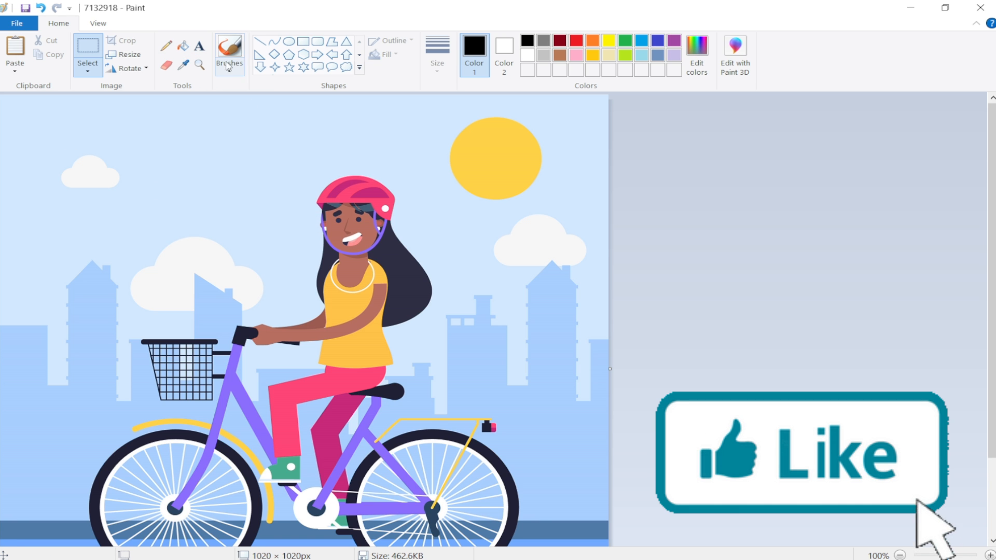
pyautogui.click(98, 54)
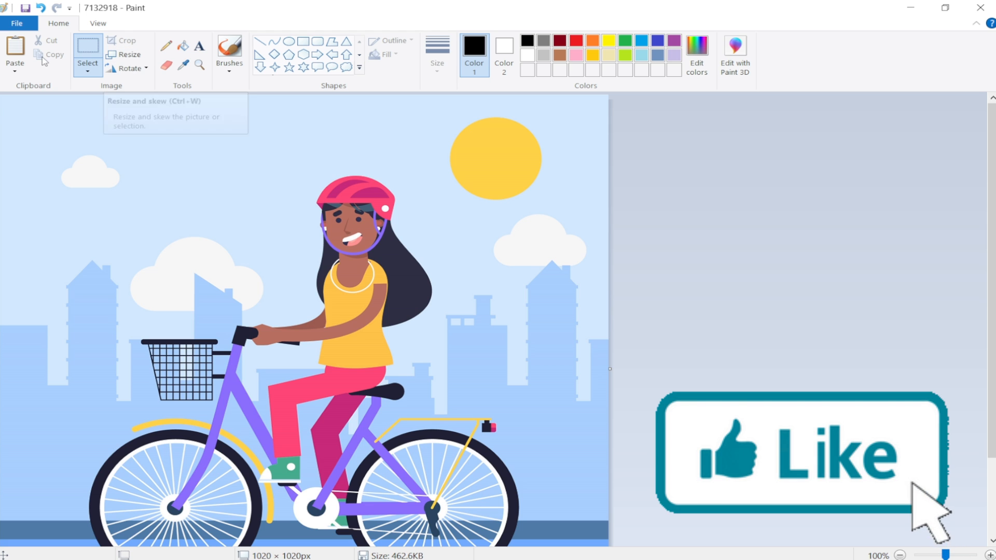
# Step: Rotate the whole picture right 90°, and turn it back with a left 90° rotation
pyautogui.click(135, 73)
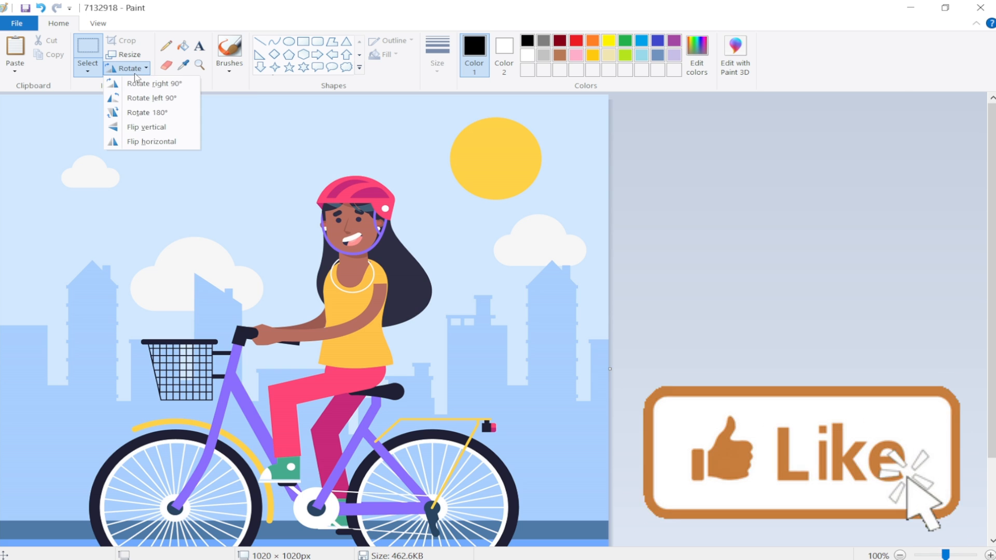
pyautogui.click(167, 85)
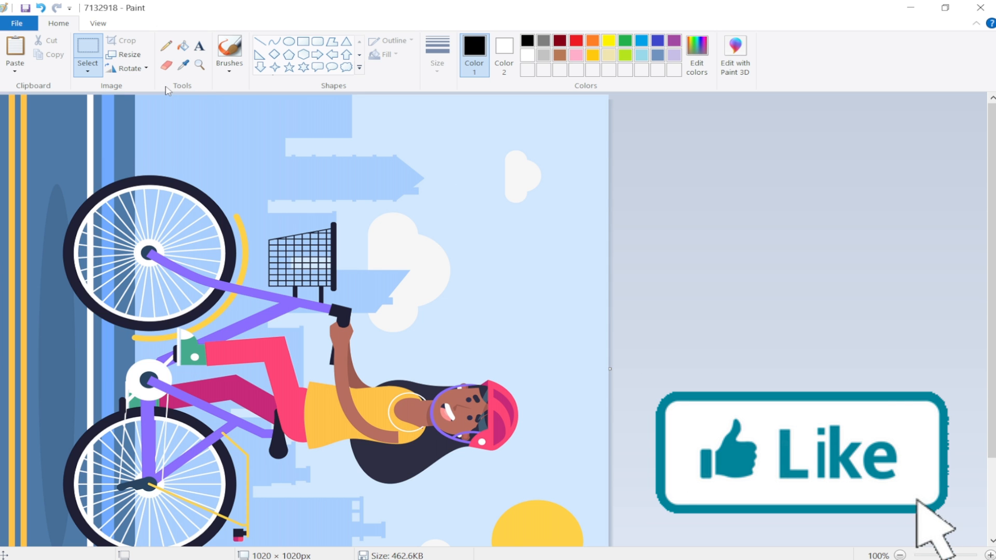
pyautogui.click(128, 68)
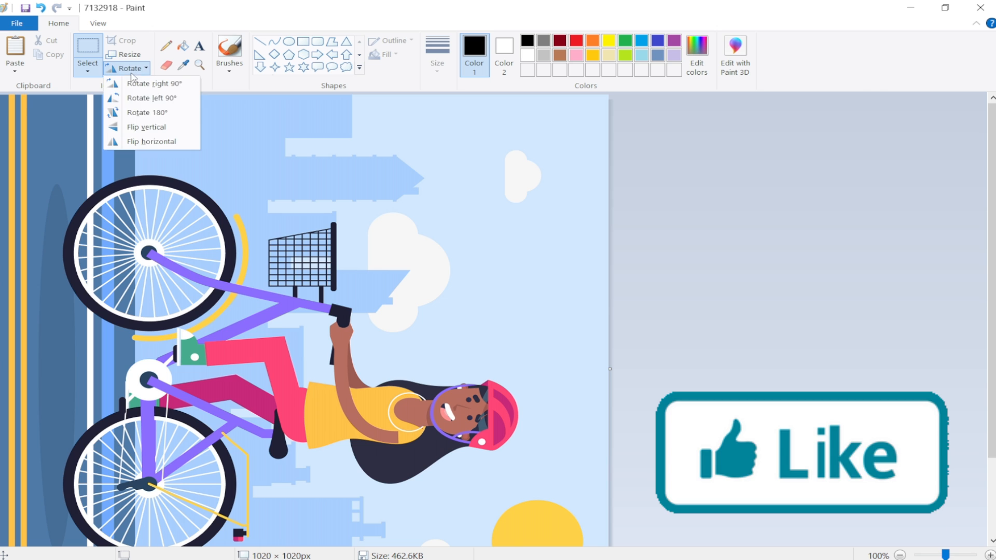
pyautogui.click(142, 98)
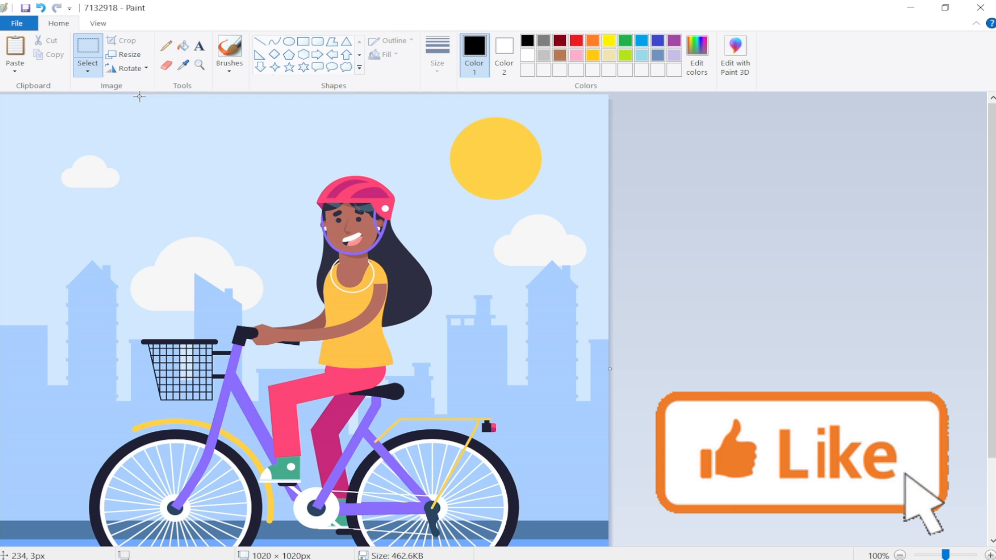
# Step: Rotate the picture 180° to turn it upside down, and repeat the 180° rotation to bring it upright
pyautogui.click(129, 68)
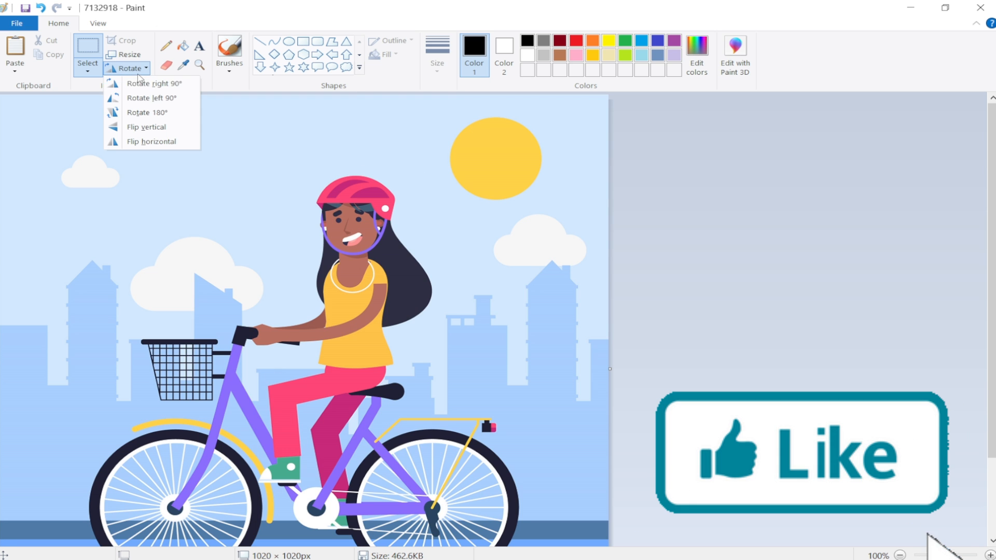
pyautogui.click(158, 114)
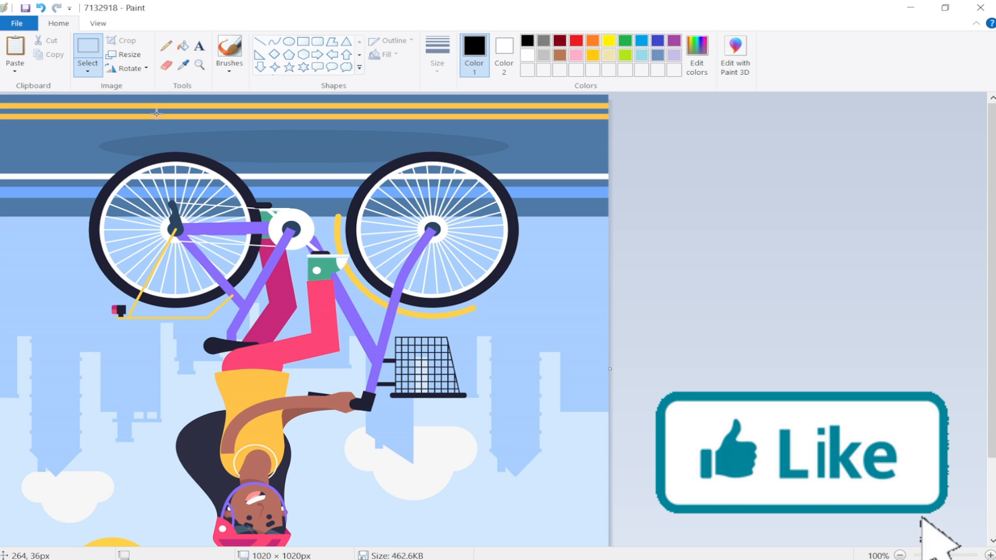
pyautogui.click(127, 68)
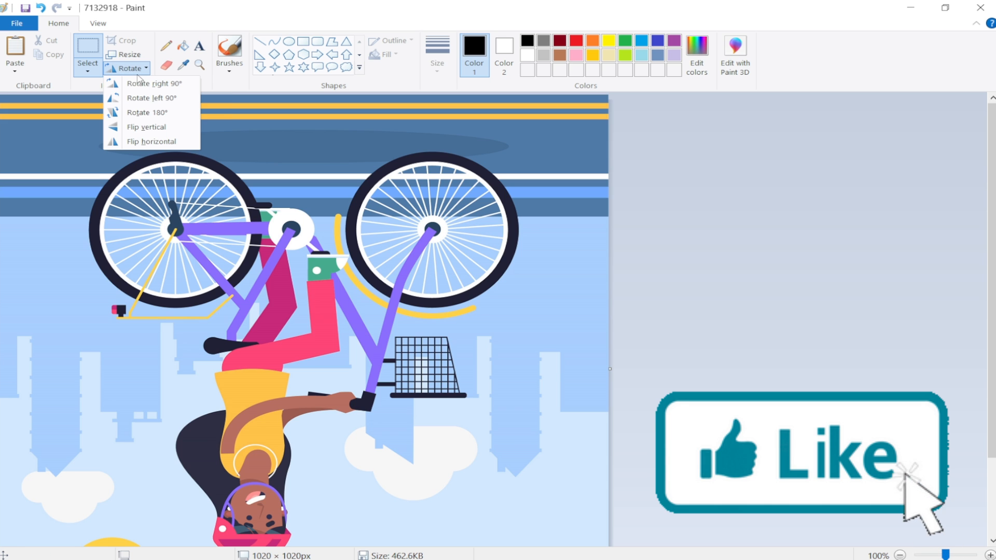
pyautogui.click(145, 114)
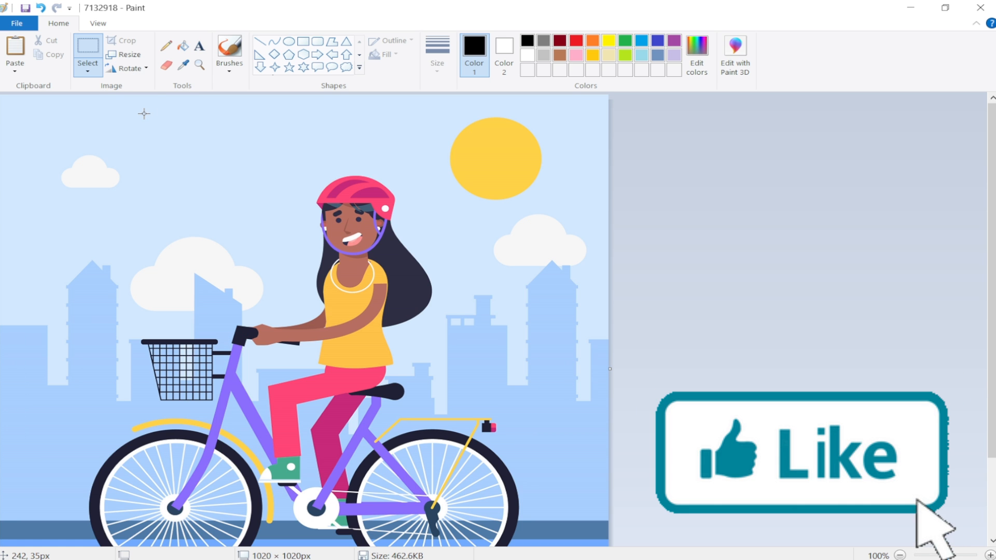
# Step: Flip the cyclist picture horizontally and save it under its existing name
pyautogui.click(128, 68)
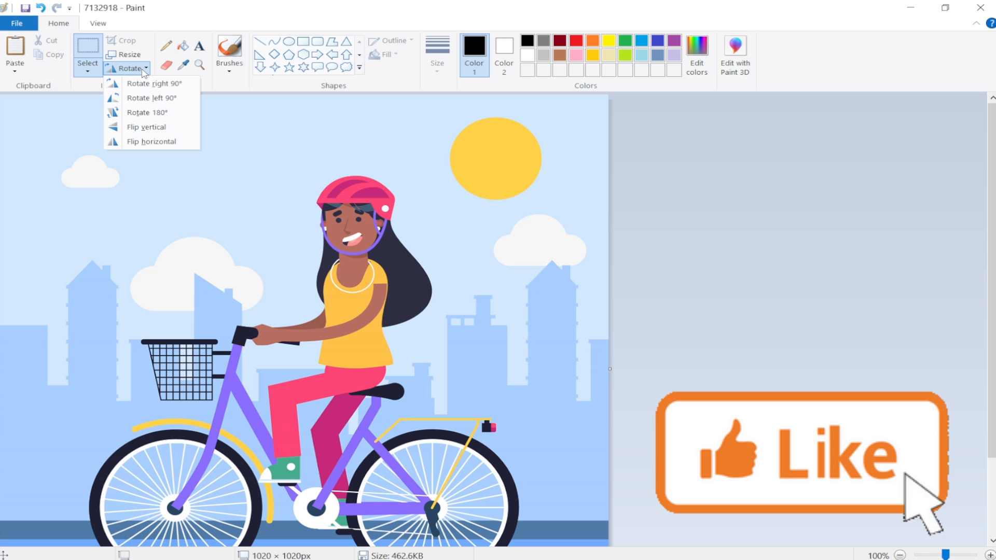
pyautogui.click(153, 142)
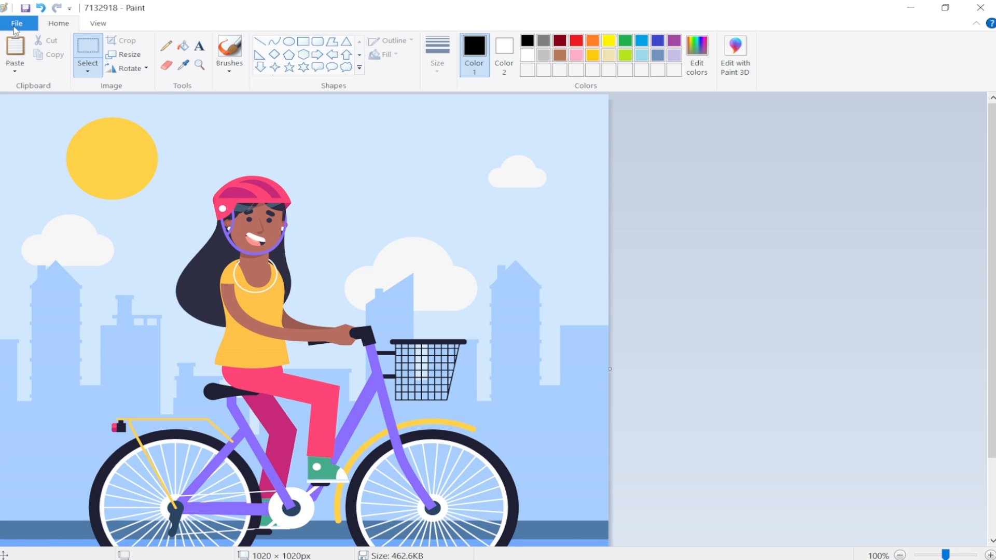
pyautogui.click(16, 24)
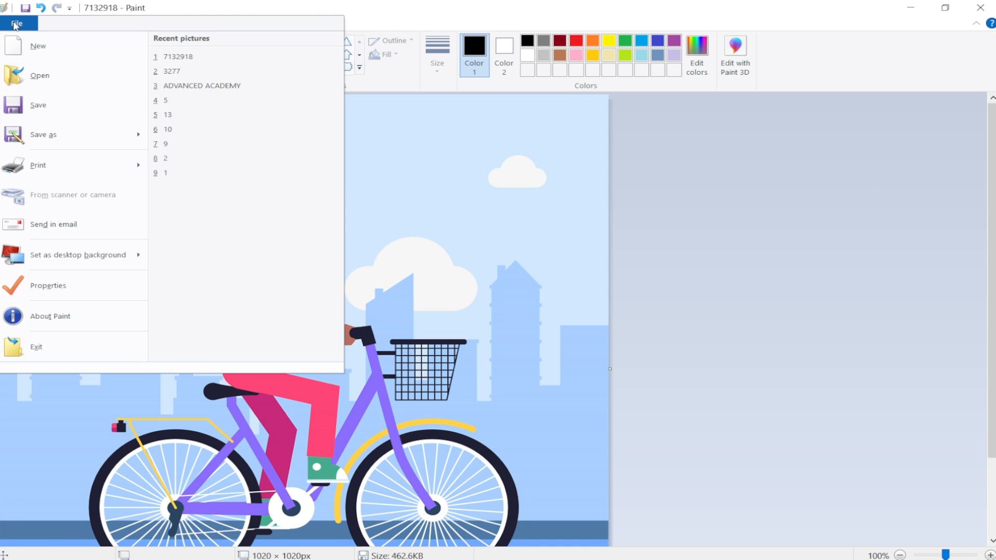
pyautogui.click(45, 107)
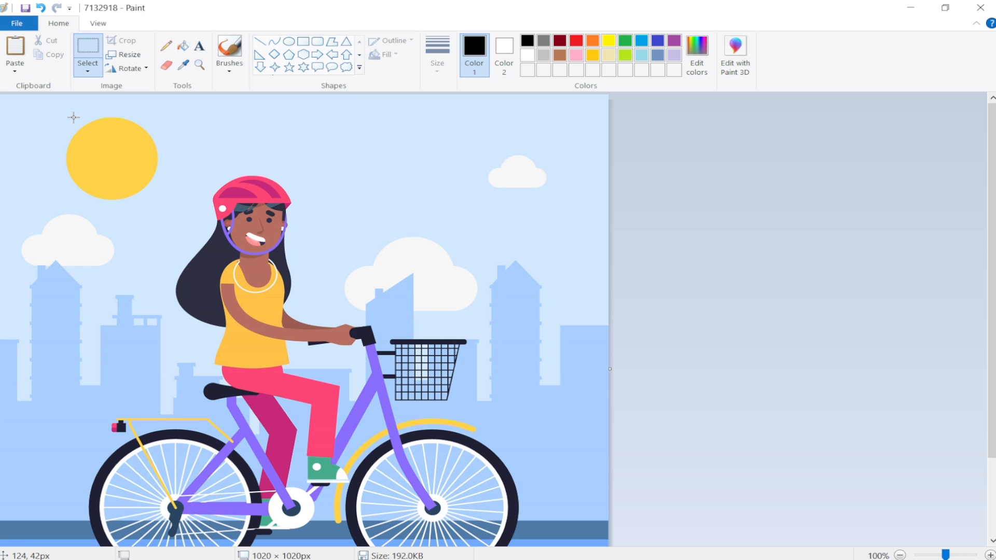
# Step: Save a copy of the cyclist picture as a PNG named Girls in the Downloads folder
pyautogui.click(18, 23)
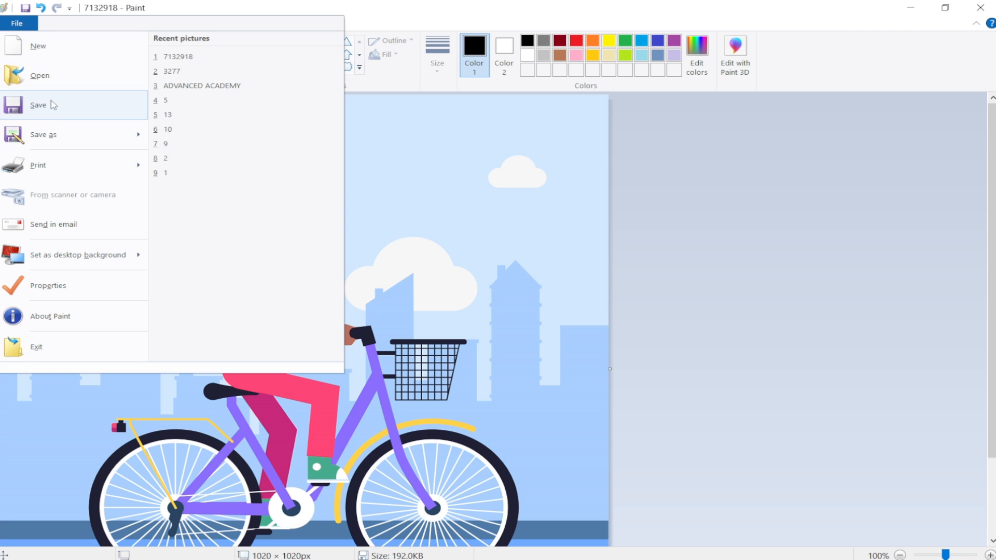
pyautogui.moveTo(52, 137)
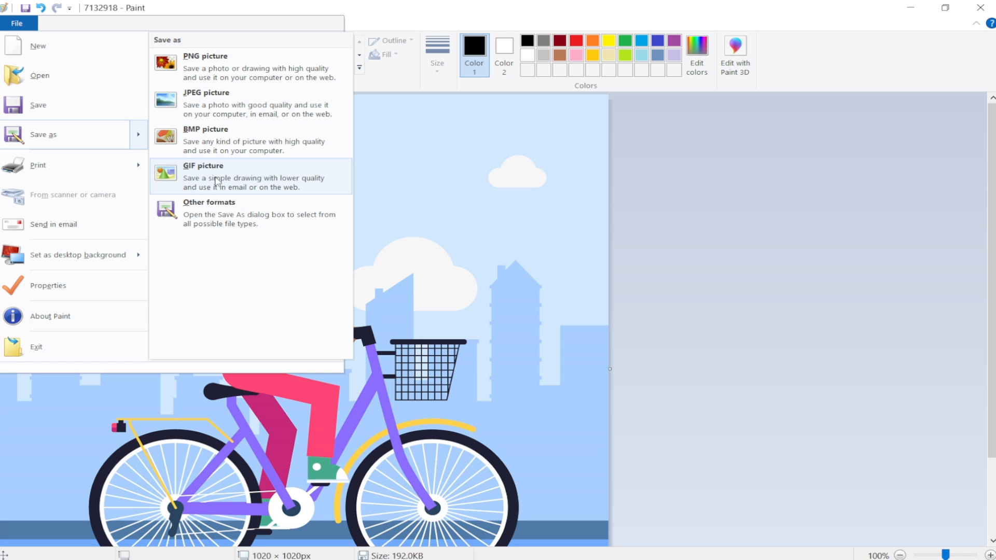
pyautogui.click(212, 75)
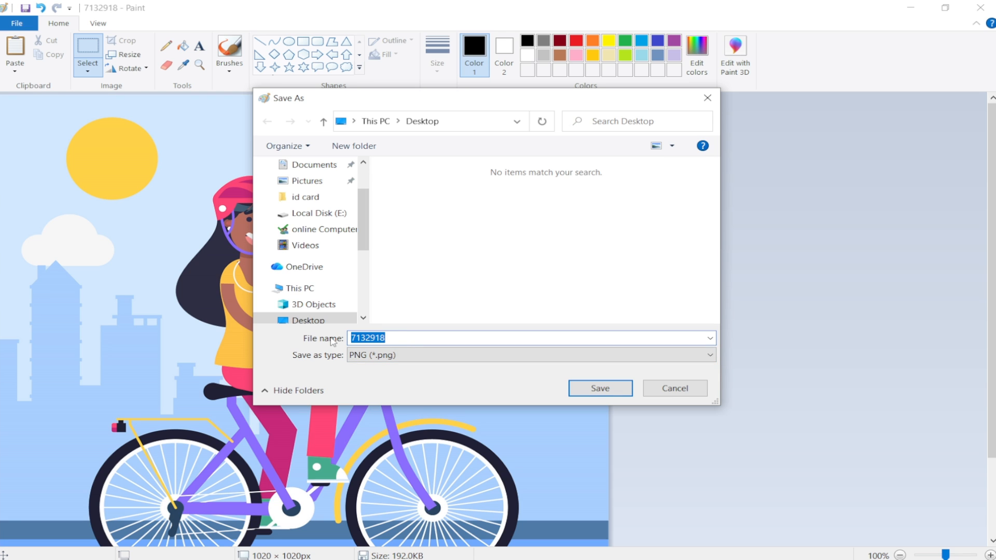
pyautogui.write('Girls')
pyautogui.scroll(2, 311, 236)
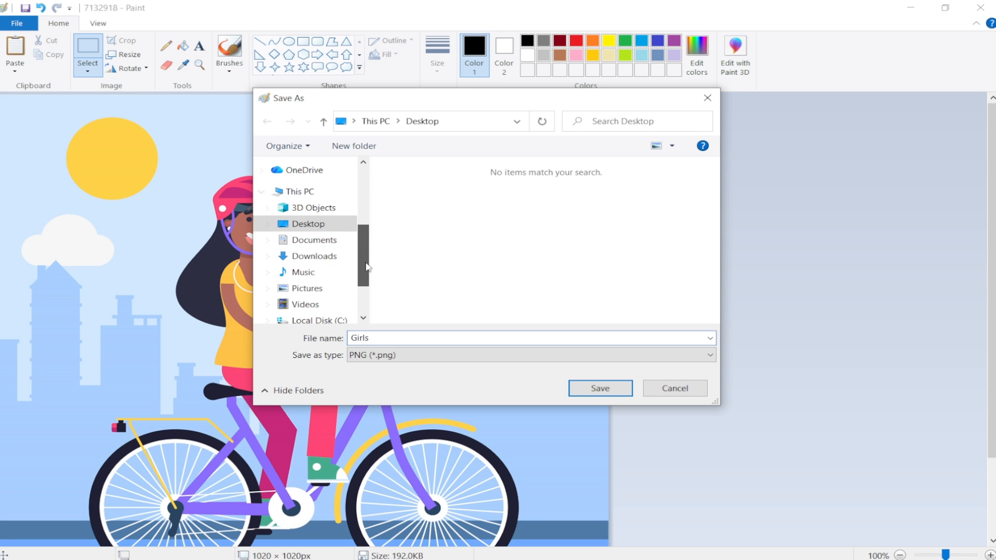
pyautogui.click(306, 241)
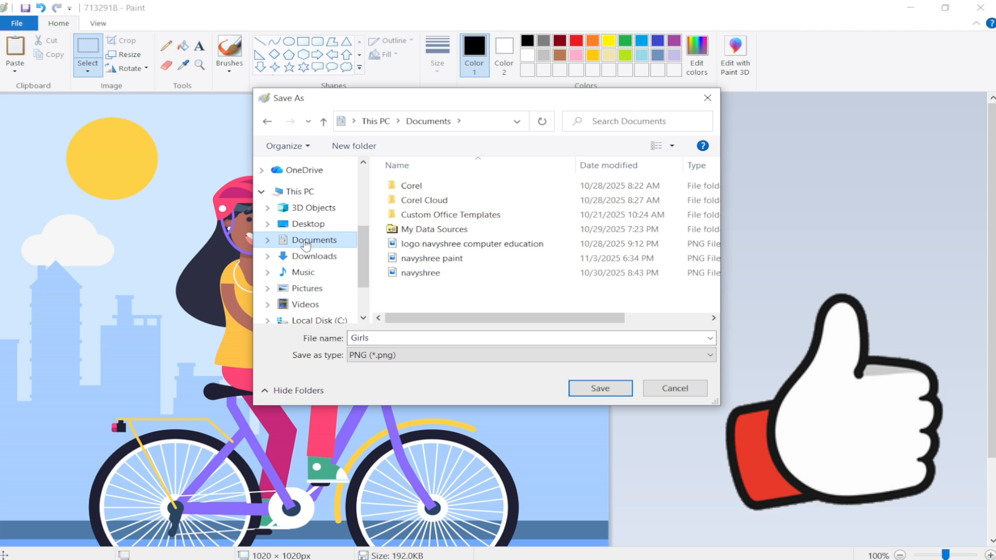
pyautogui.click(311, 255)
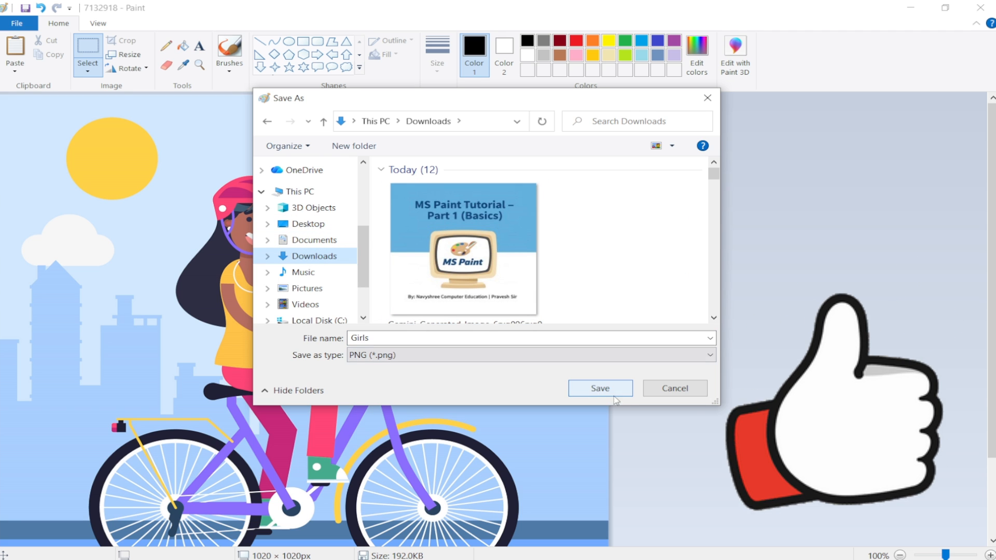
pyautogui.click(596, 390)
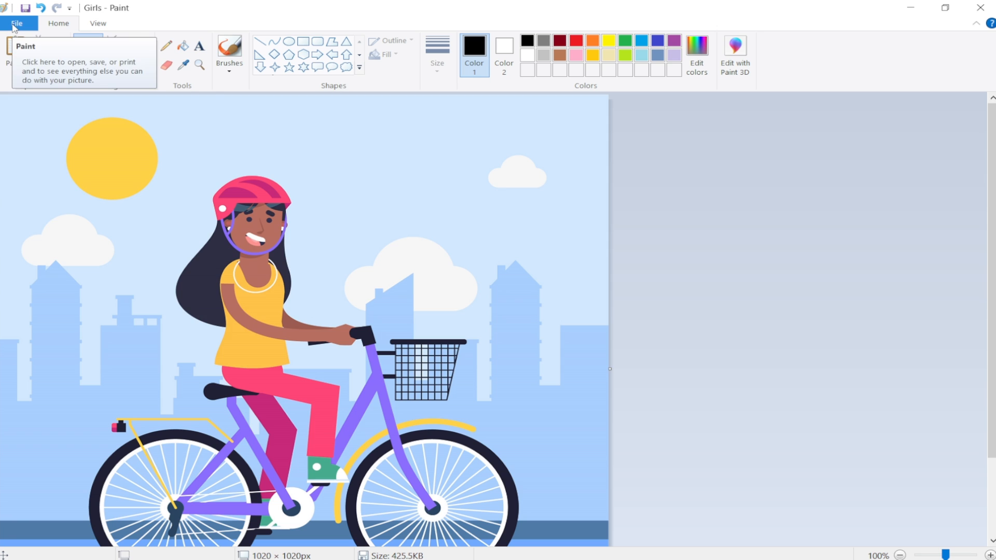
# Step: Start a new blank picture and use the black Pencil to sketch a tree trunk with two curved sides, a flared base and a root
pyautogui.click(14, 25)
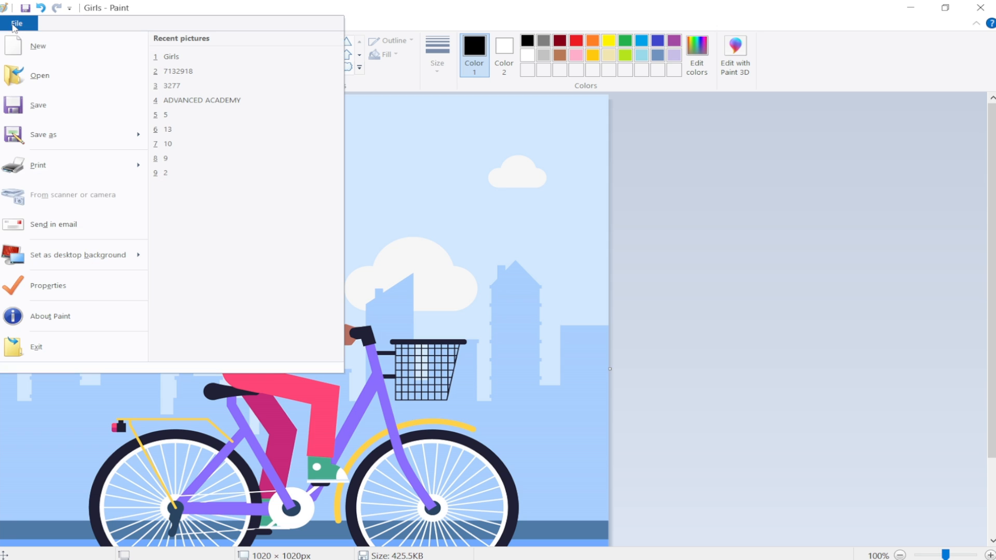
pyautogui.click(39, 47)
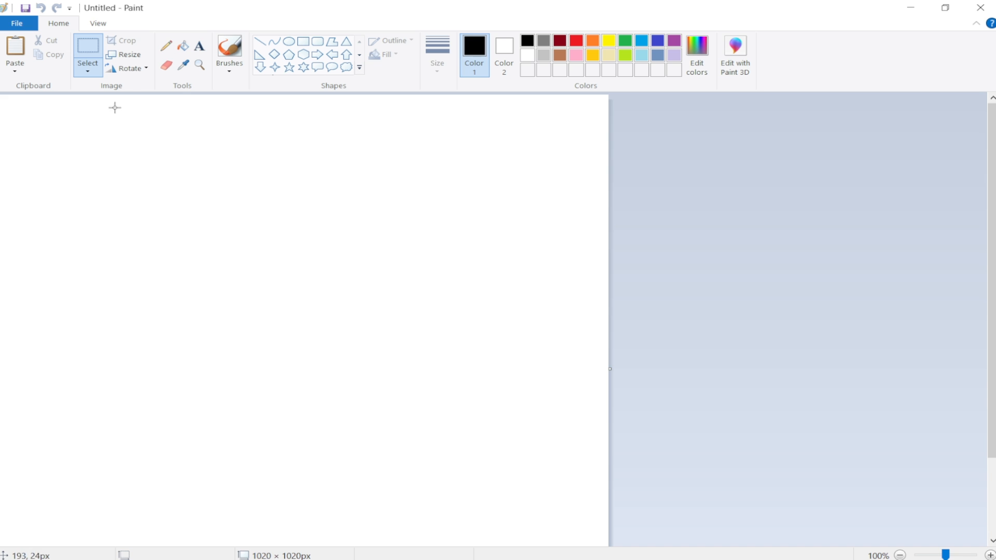
pyautogui.click(168, 49)
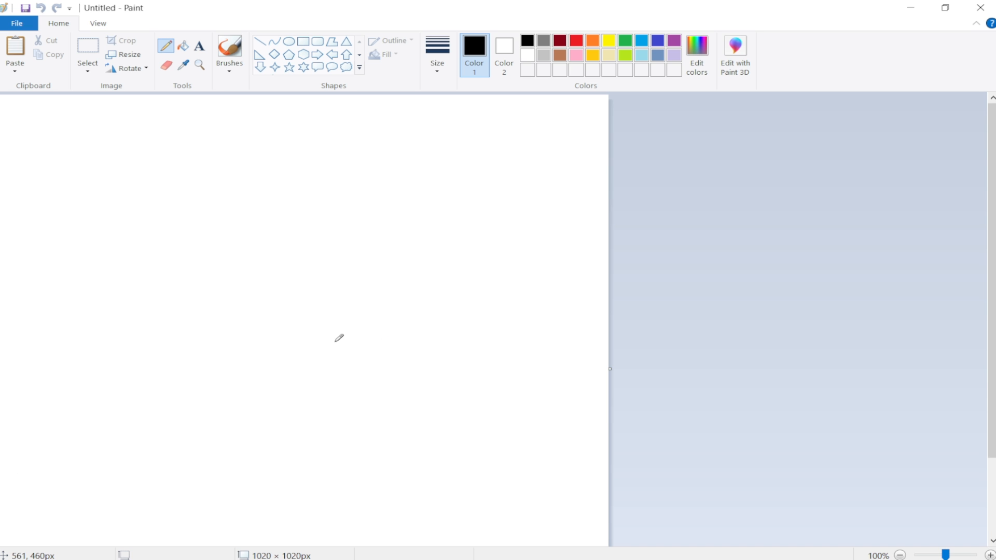
pyautogui.moveTo(310, 321)
pyautogui.mouseDown()
pyautogui.moveTo(324, 370)
pyautogui.moveTo(322, 421)
pyautogui.moveTo(302, 471)
pyautogui.mouseUp()
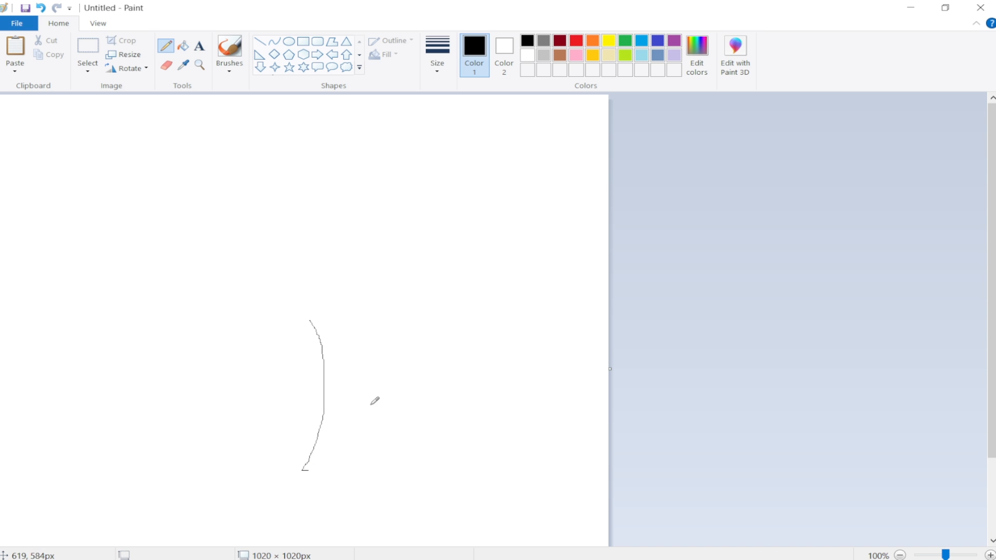
pyautogui.moveTo(386, 319)
pyautogui.mouseDown()
pyautogui.moveTo(368, 415)
pyautogui.moveTo(395, 471)
pyautogui.mouseUp()
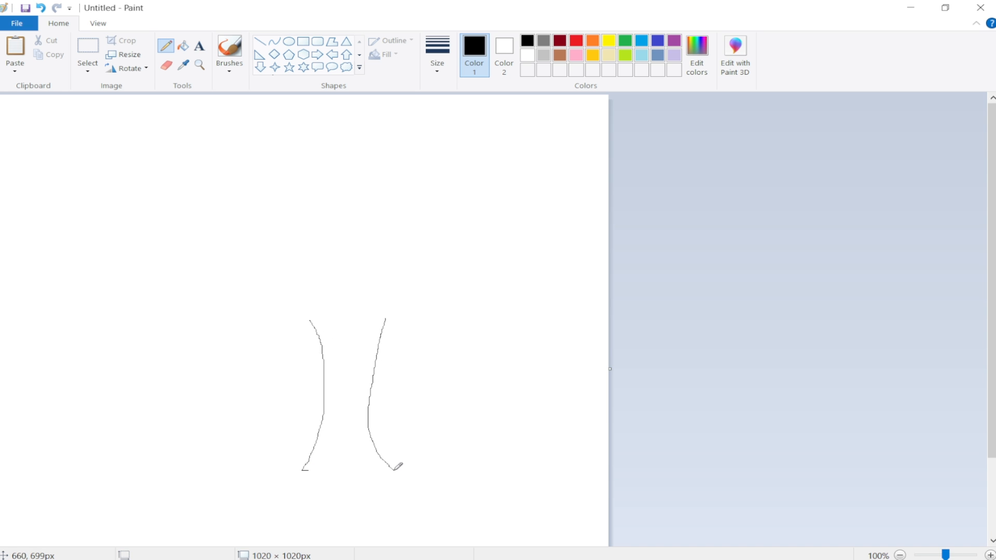
pyautogui.moveTo(302, 471)
pyautogui.mouseDown()
pyautogui.moveTo(351, 461)
pyautogui.moveTo(406, 476)
pyautogui.mouseUp()
pyautogui.moveTo(338, 470); pyautogui.dragTo(323, 492)
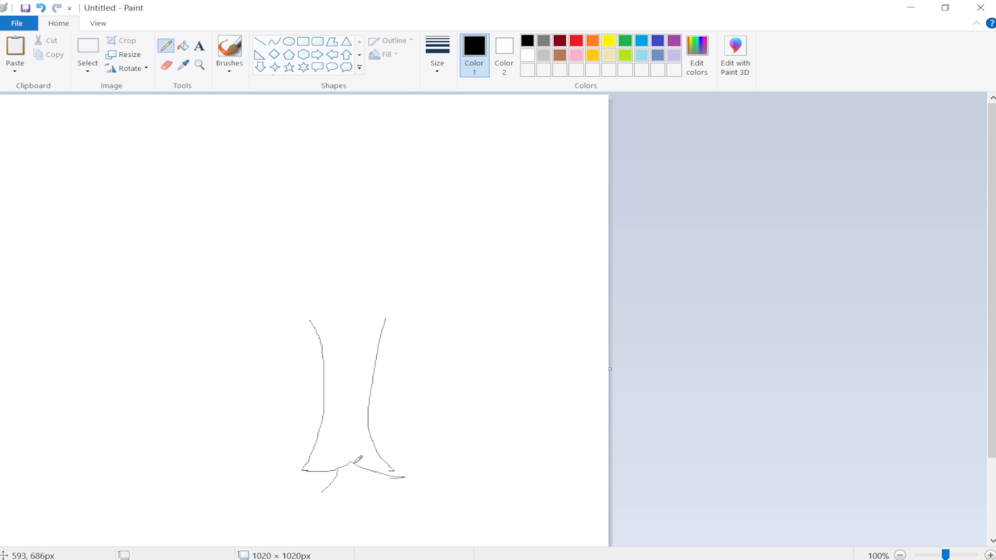